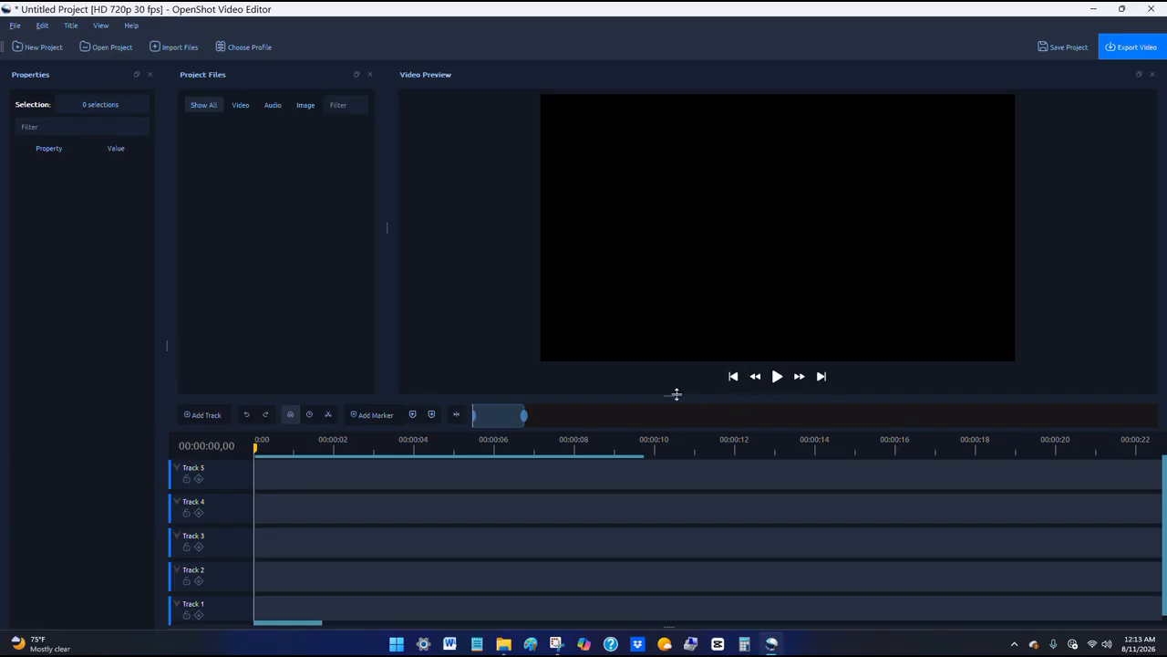
- Enlarge the video preview area by shrinking the timeline, and zoom the empty frame to fit with a margin around it
drag(667, 396, 691, 465)
scroll(769, 325, up, 1)
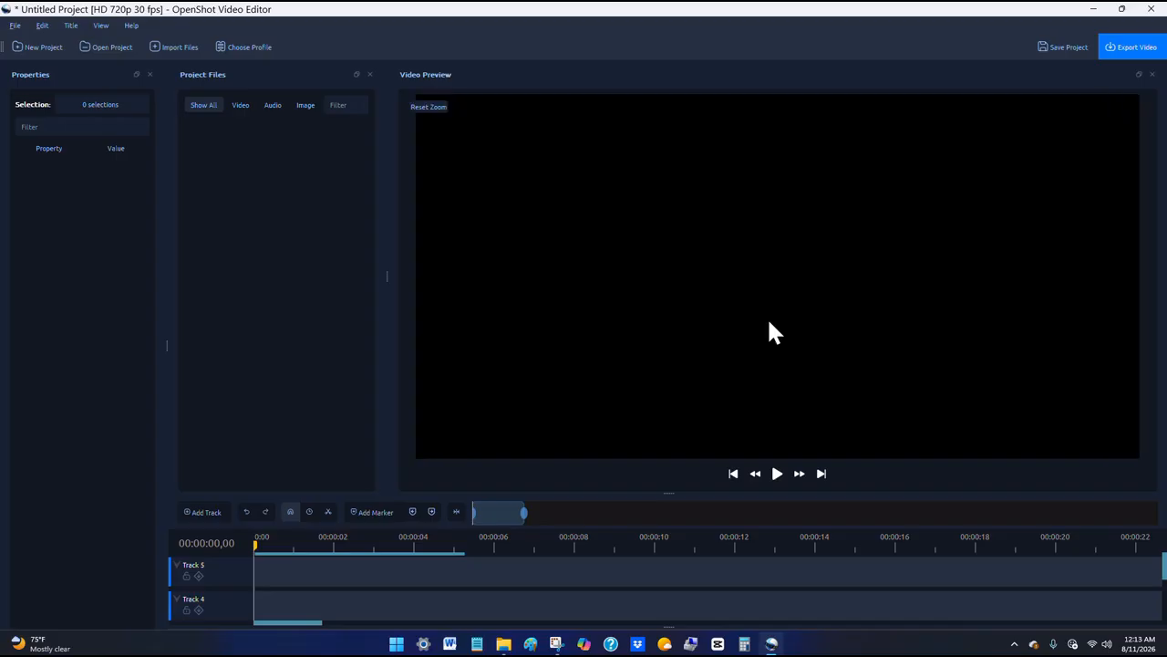
scroll(769, 325, down, 3)
scroll(770, 329, up, 2)
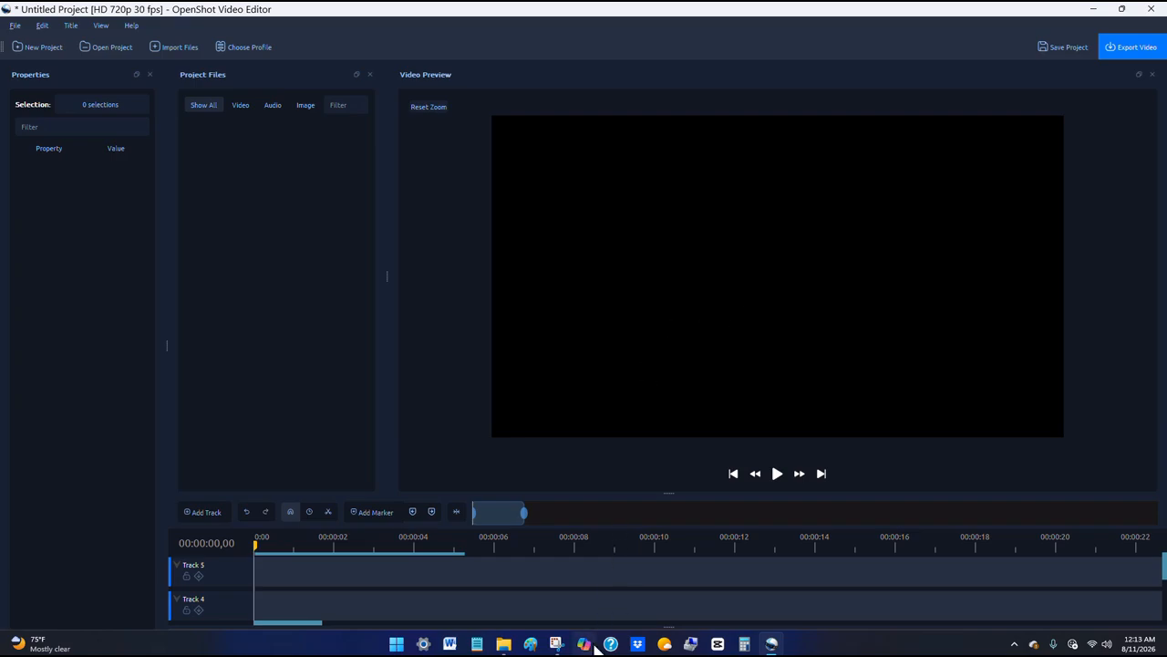
- Import Adirondack Mountains.jpg from the Photos folder in File Explorer and place it at the start of Track 5
click(504, 644)
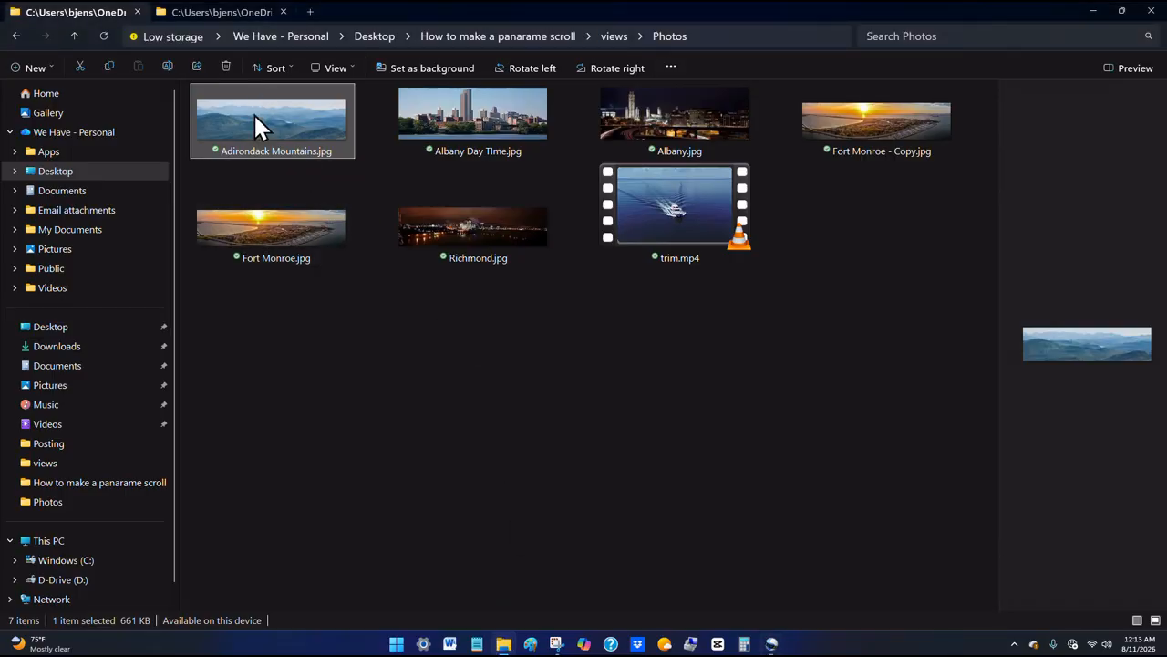
drag(253, 114, 246, 246)
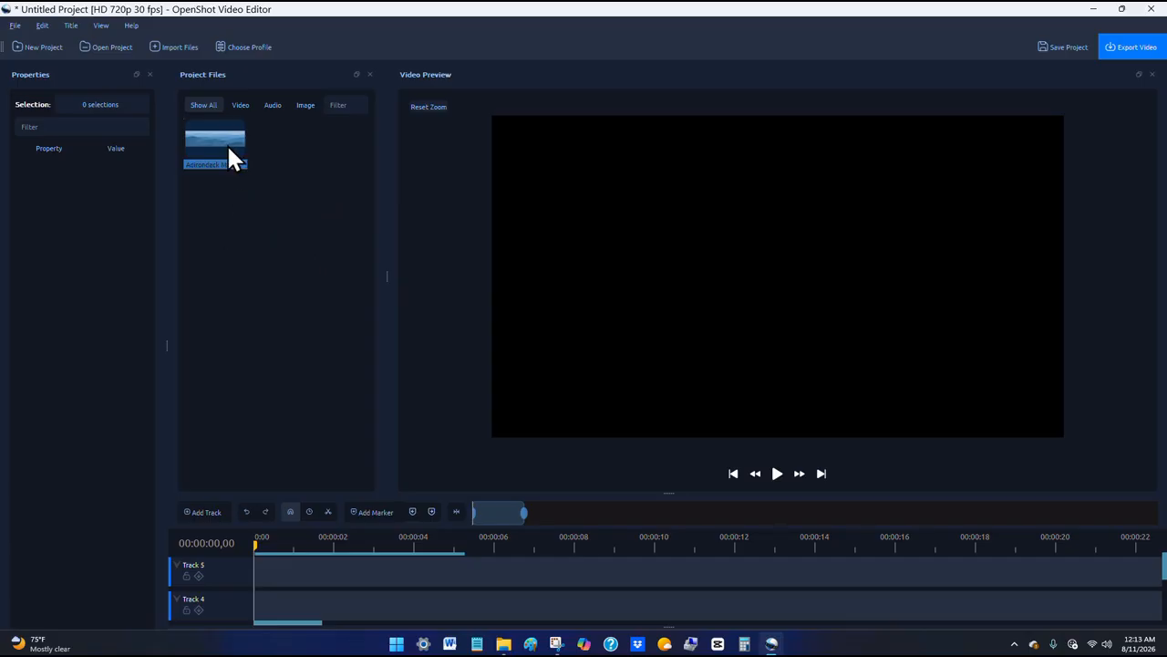
drag(227, 153, 238, 585)
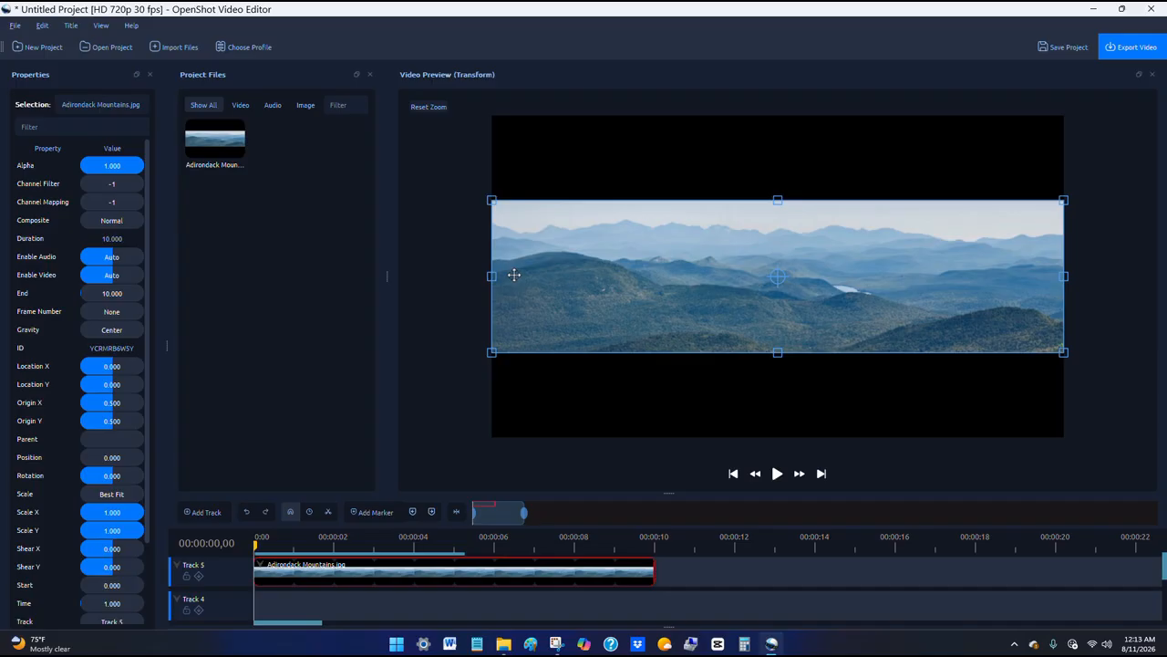
- Scale the Adirondack Mountains image proportionally to about 2.243 so its height fills the video frame
scroll(674, 410, down, 5)
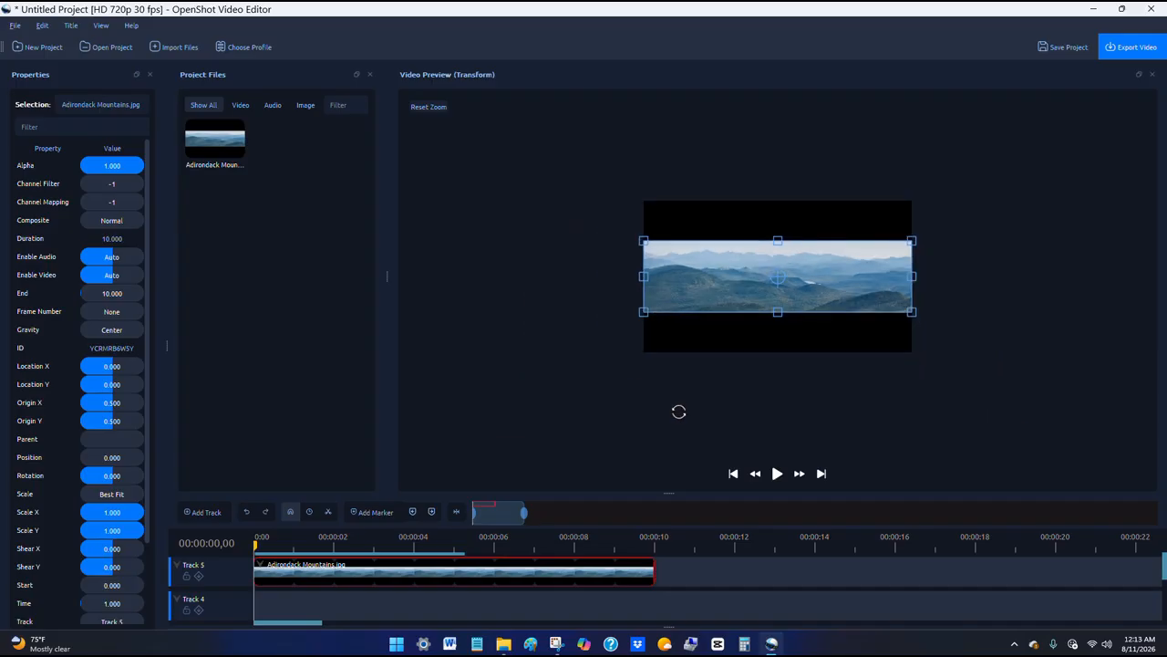
scroll(767, 413, up, 3)
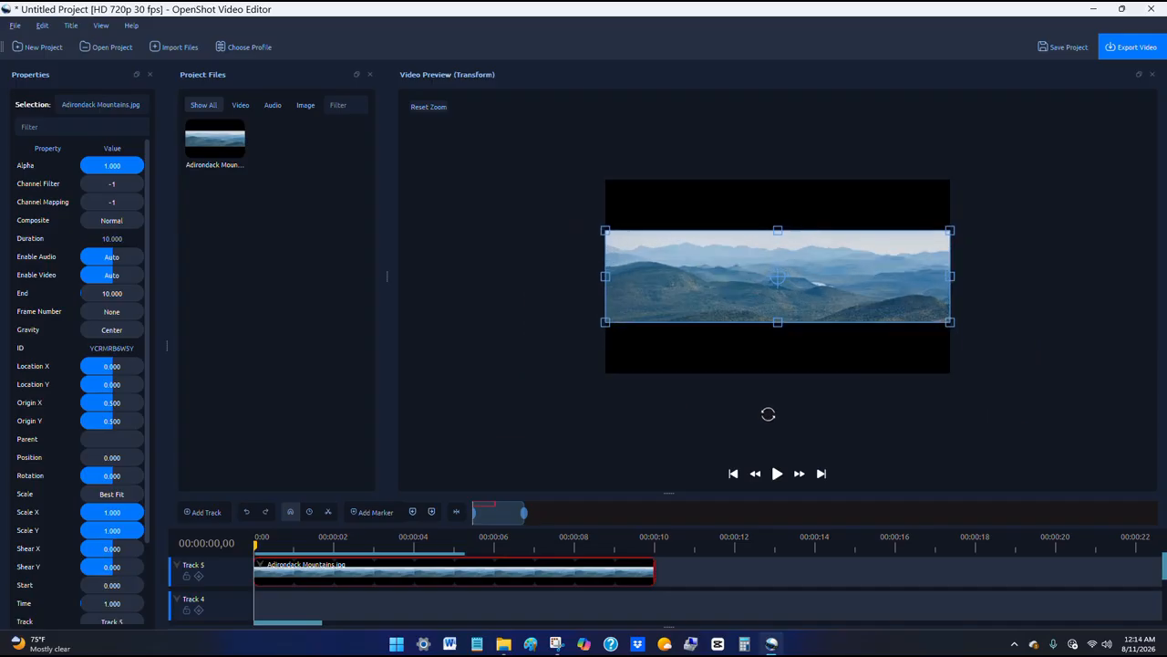
scroll(769, 413, down, 3)
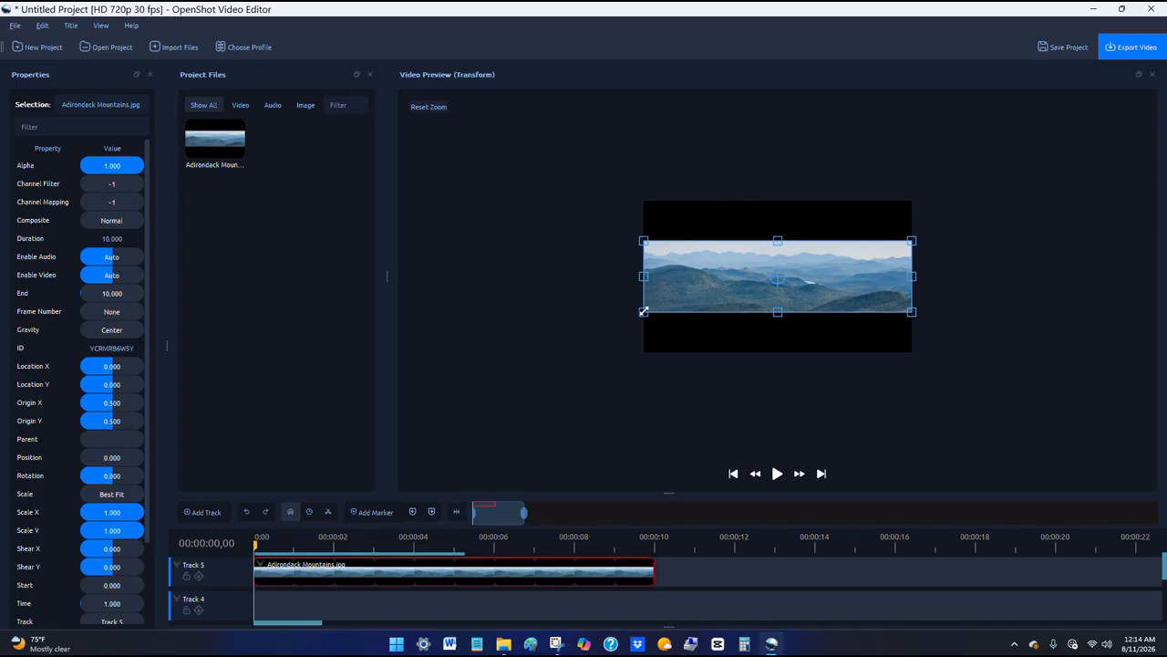
drag(644, 311, 476, 407)
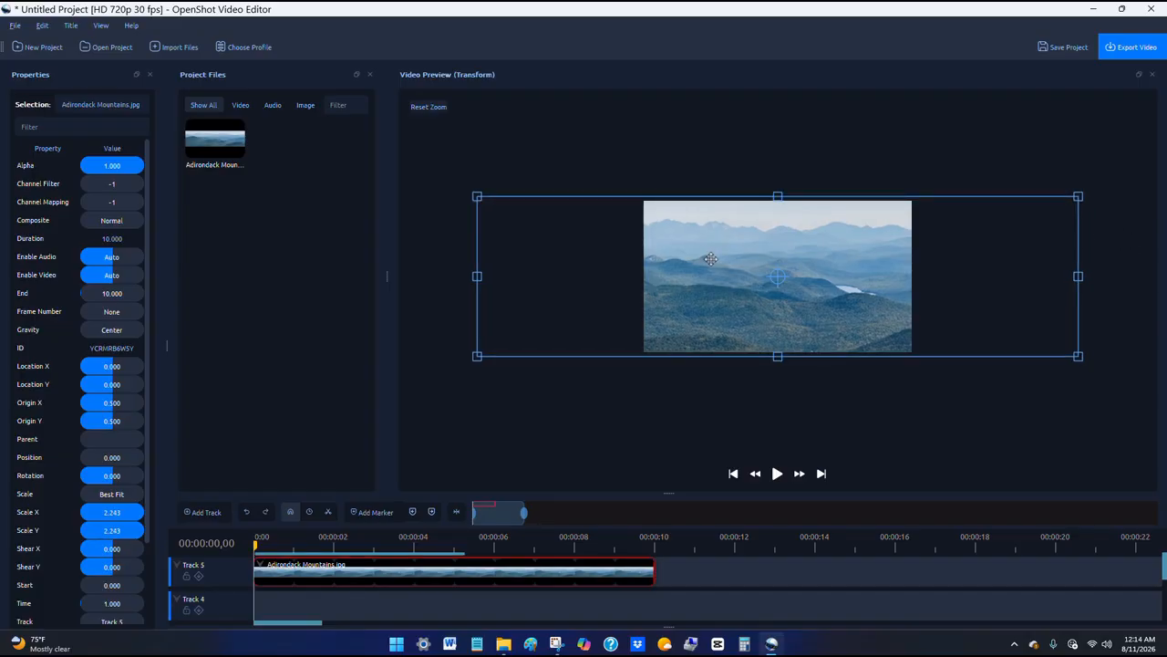
- Animate a horizontal pan across the image, from Location X about 0.605 at the start to about -0.601 at the clip's end
drag(710, 259, 873, 260)
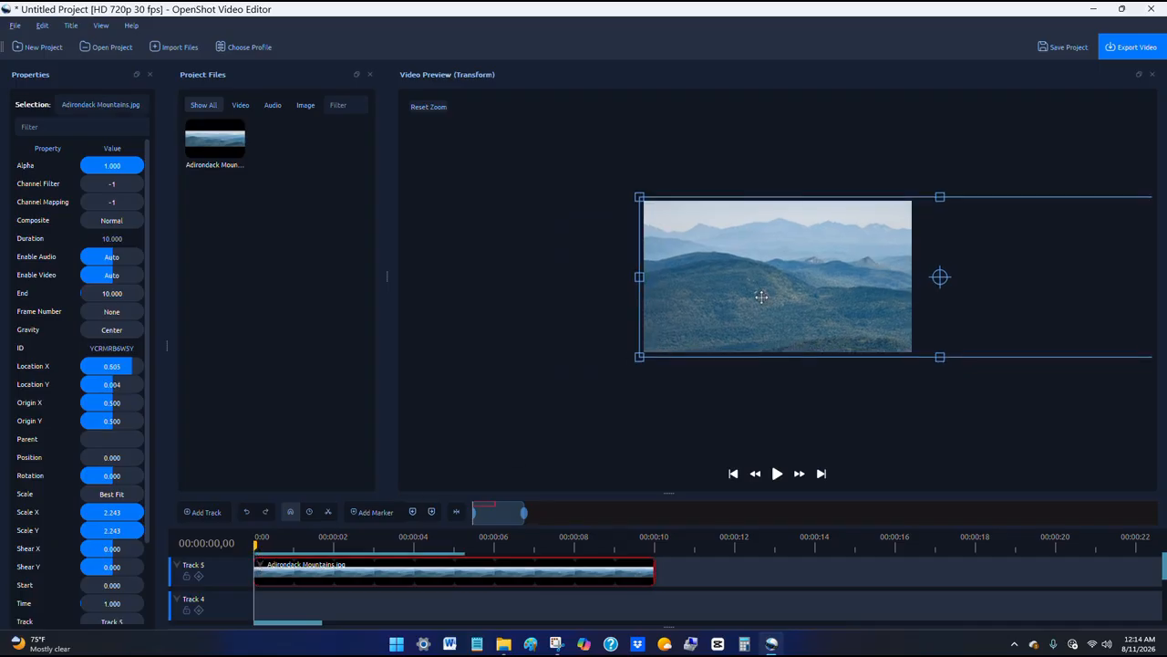
click(431, 512)
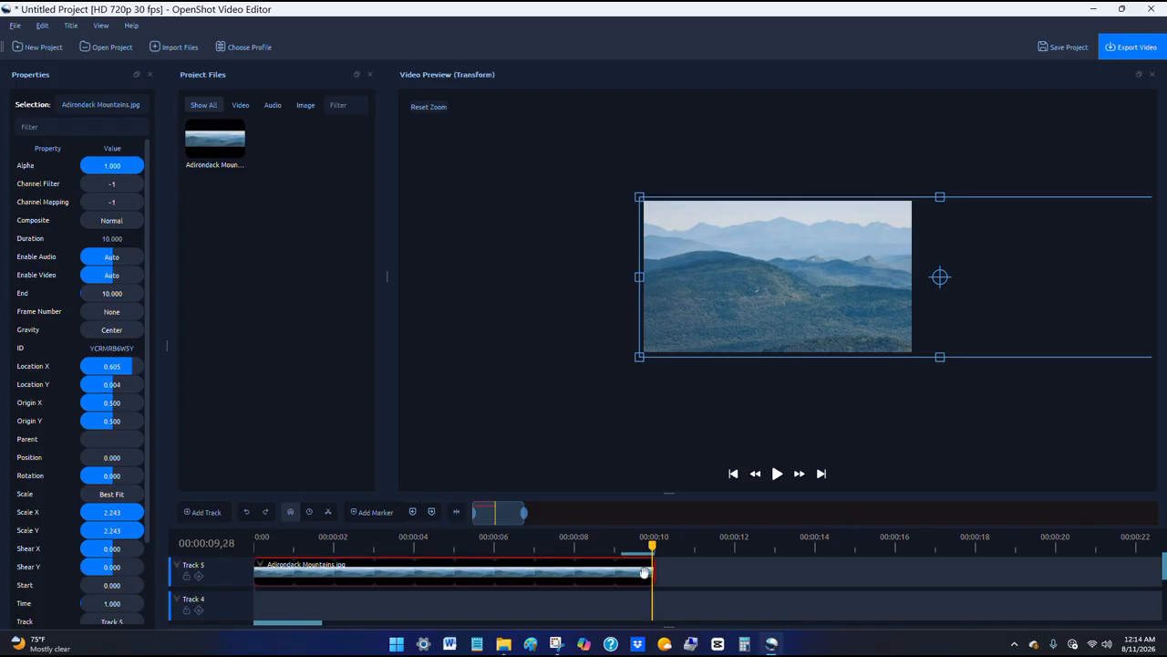
drag(978, 304, 675, 301)
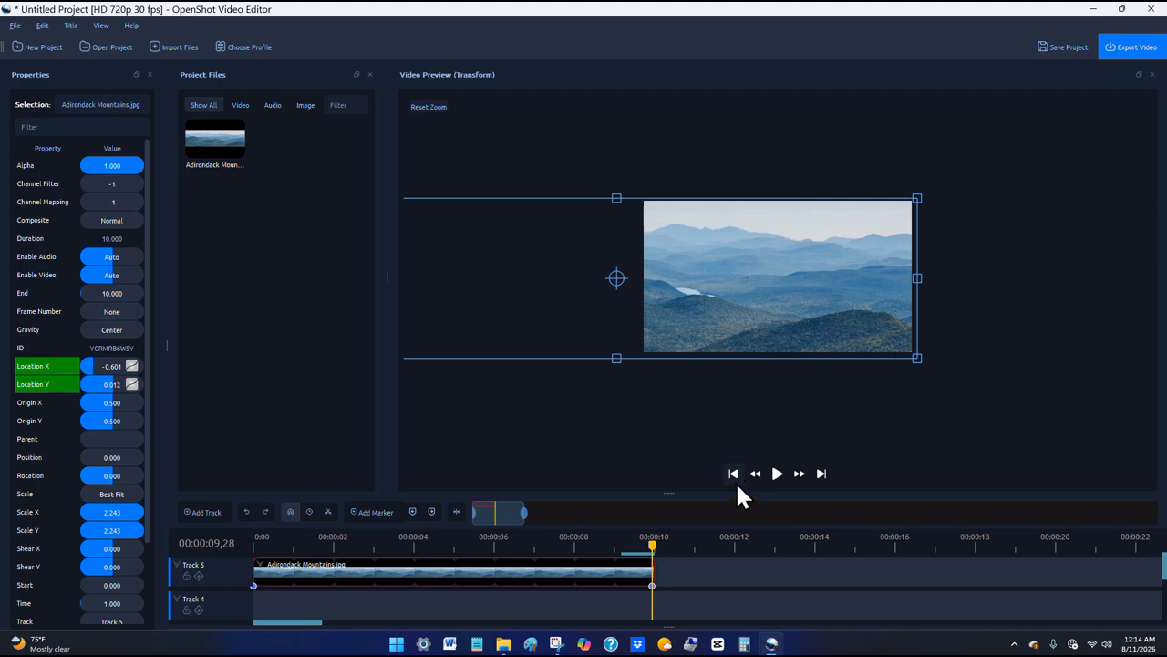
- Deselect the clip and play the panorama pan from the start of the timeline, returning to the beginning when done
click(733, 473)
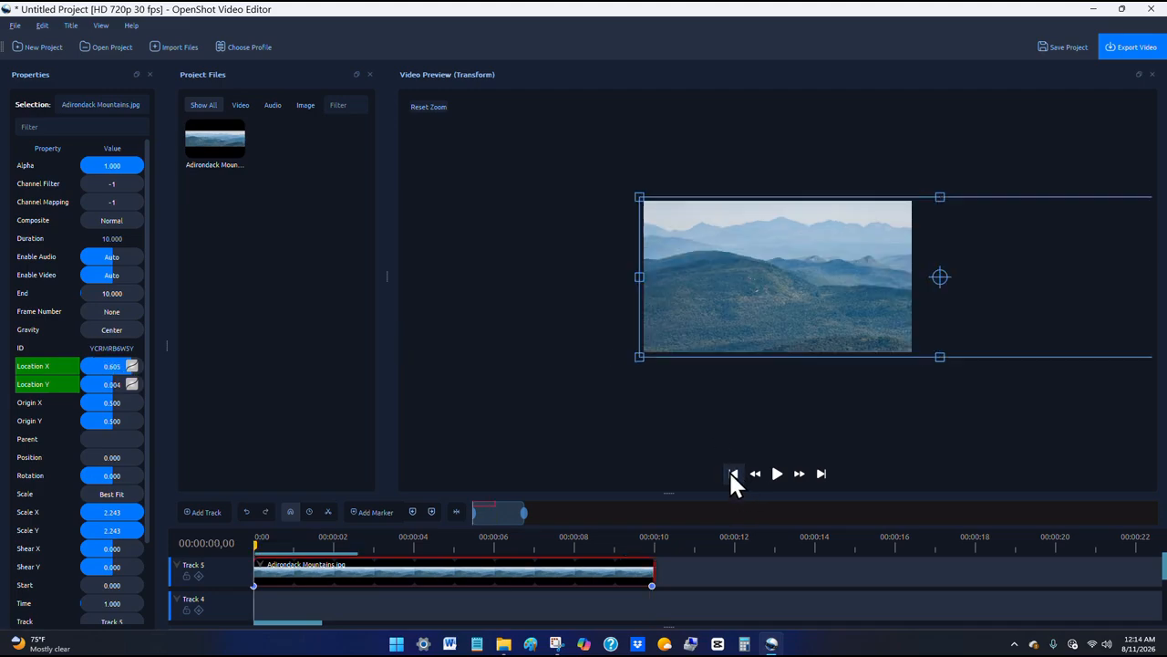
click(890, 576)
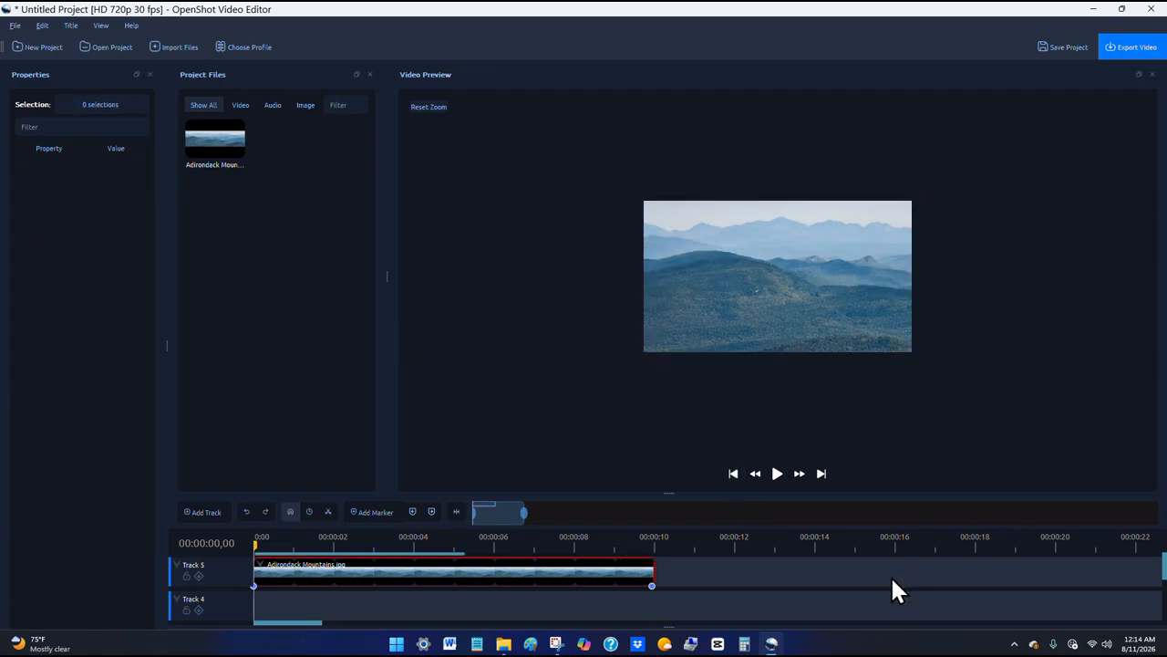
scroll(706, 425, up, 1)
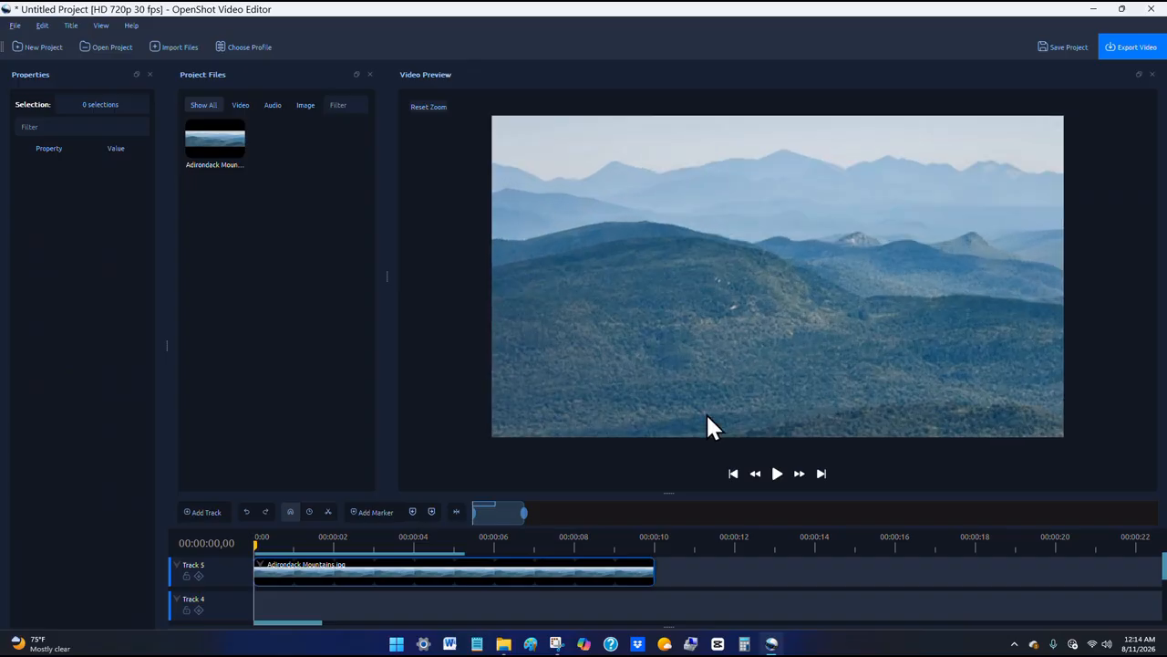
click(777, 473)
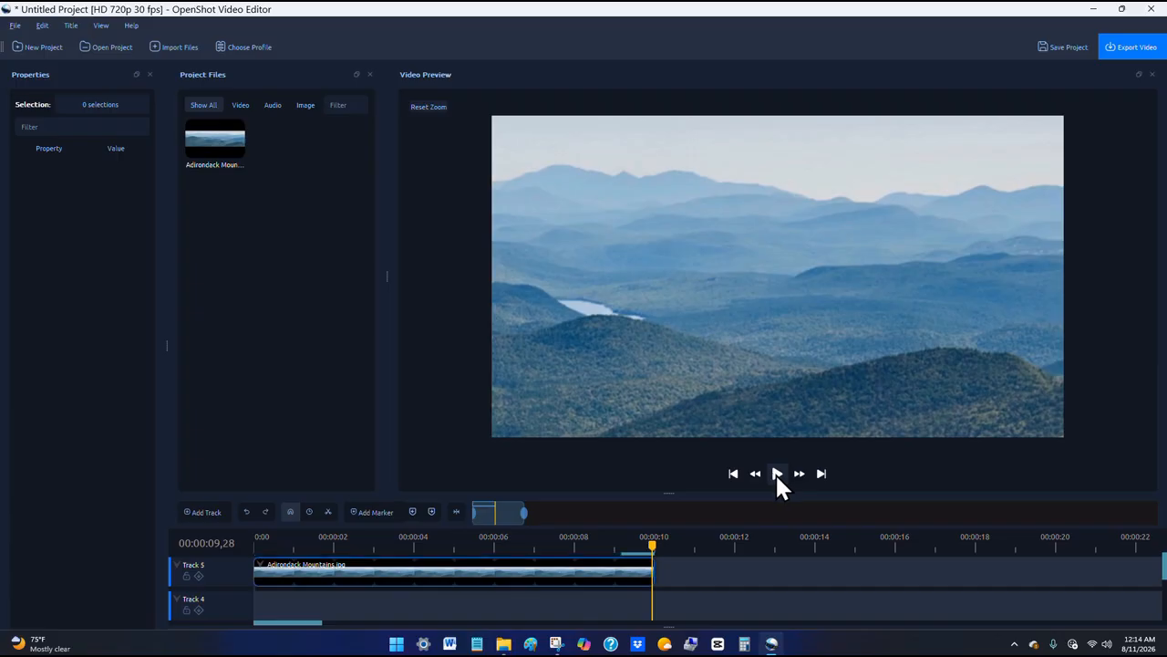
click(734, 474)
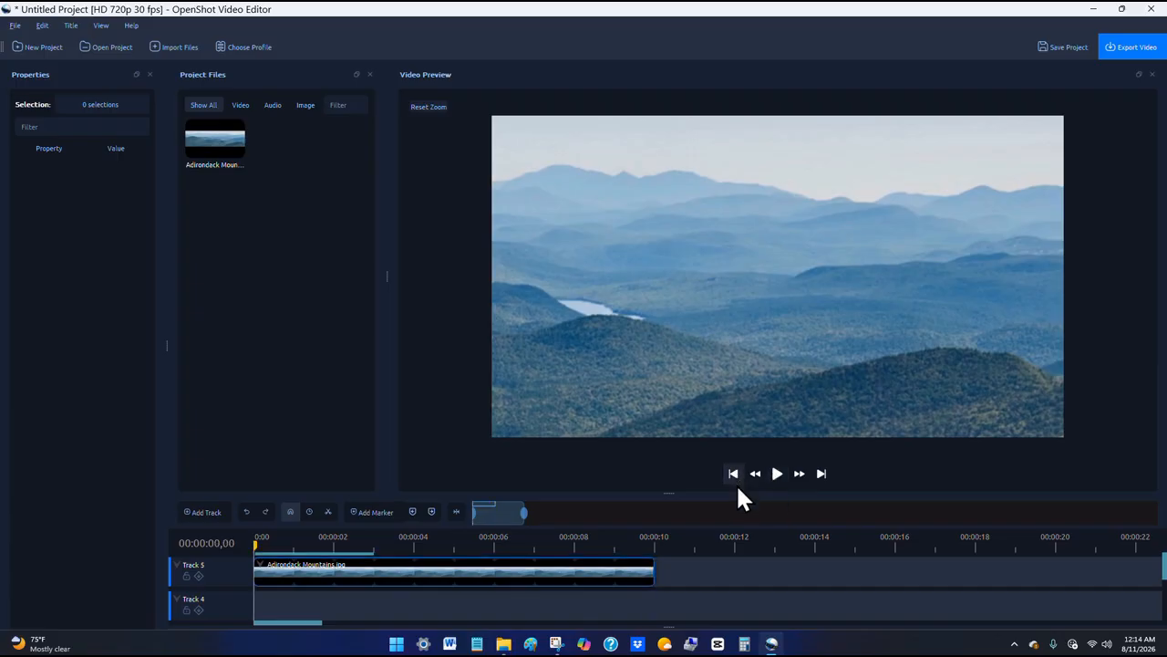
- Reset the Adirondack Mountains clip on Track 5 to No Animation
scroll(710, 451, down, 4)
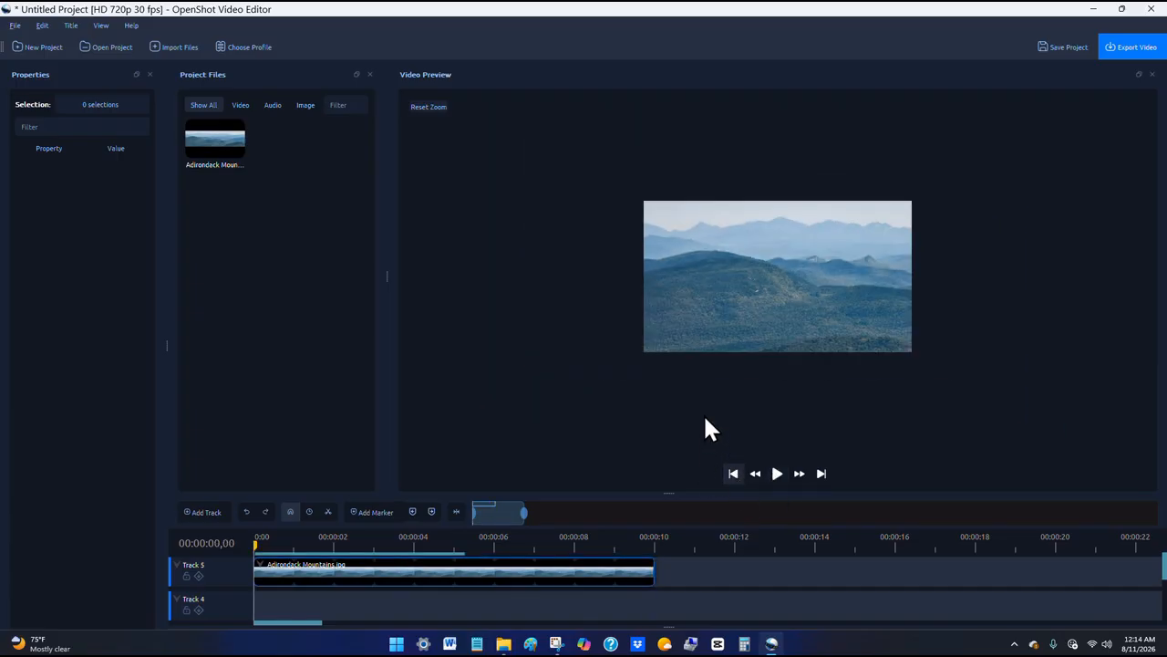
click(563, 575)
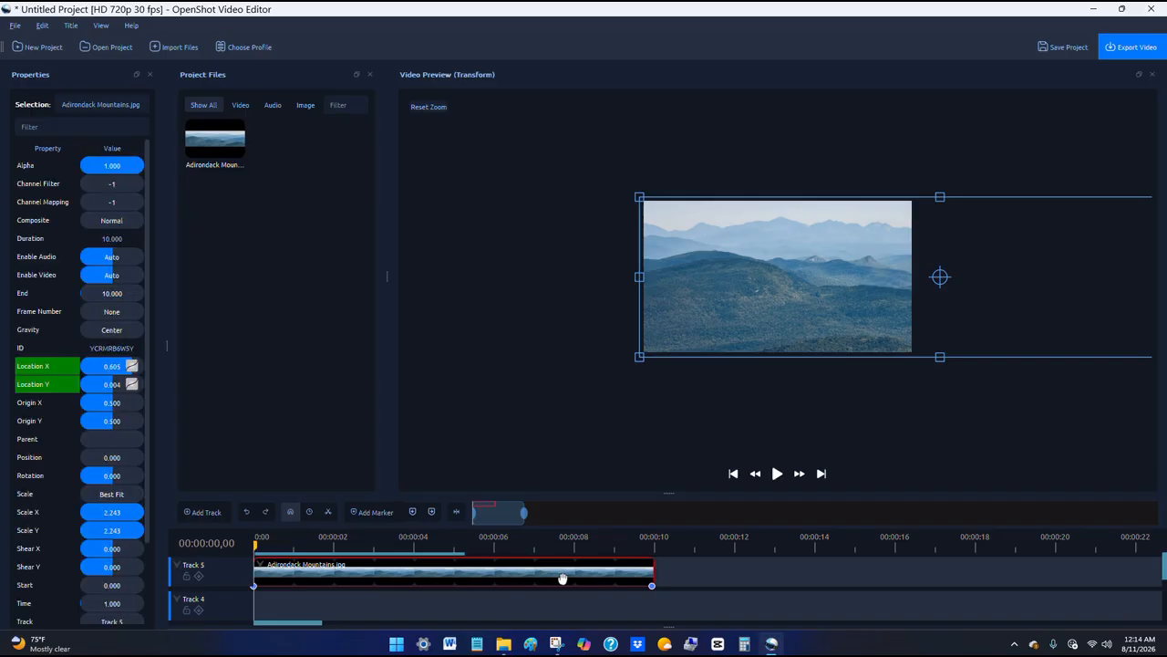
right_click(563, 576)
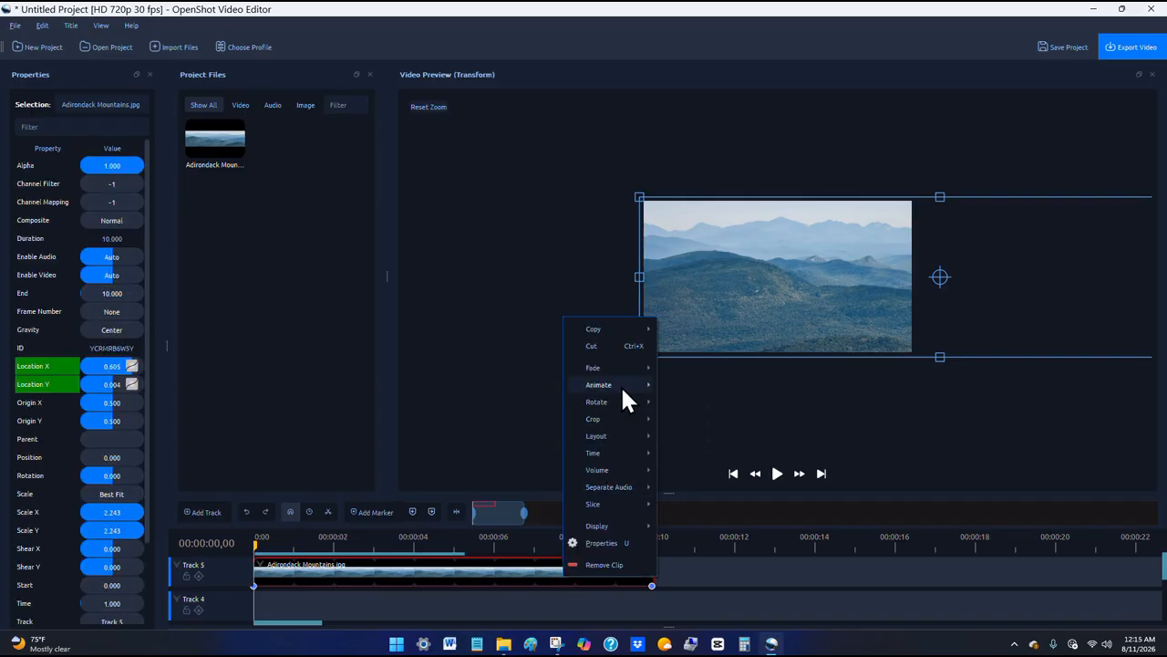
mouse_move(624, 398)
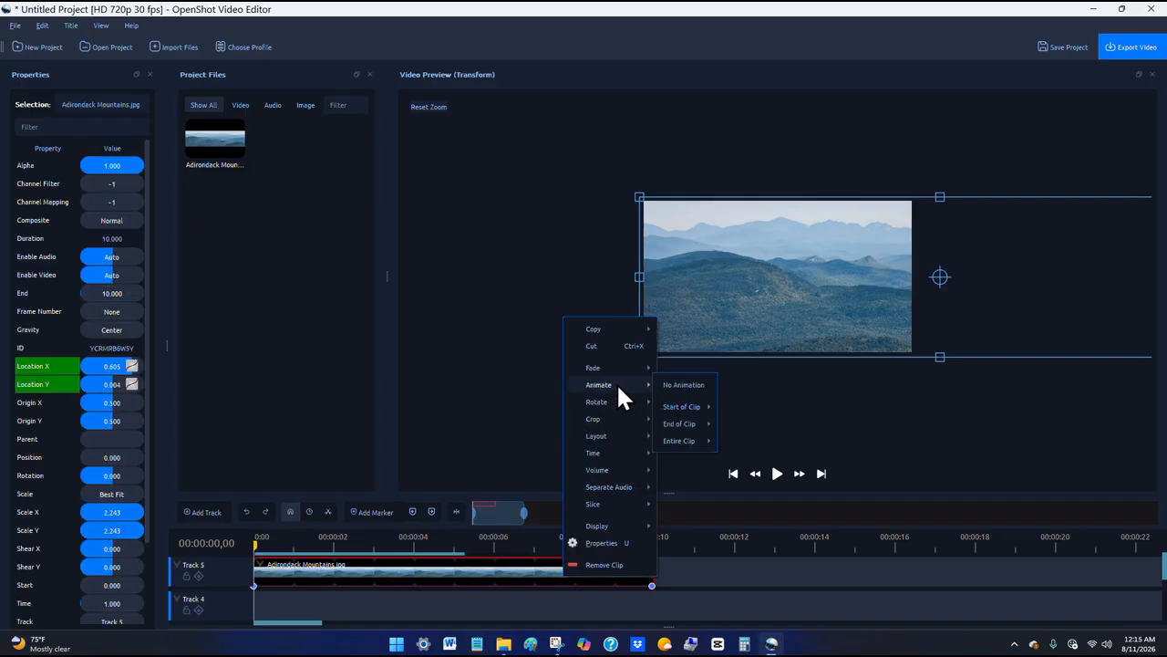
click(686, 385)
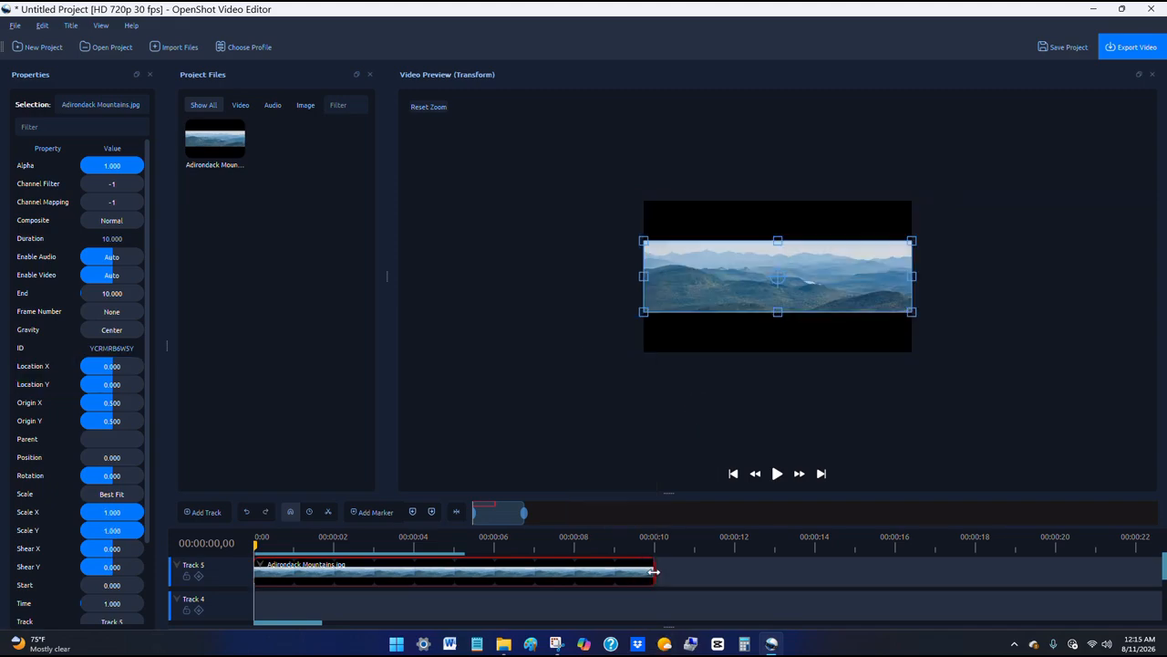
- Extend the Adirondack Mountains clip to 14 seconds and scale its image to about 2.324, working from the timeline start
drag(684, 570, 814, 567)
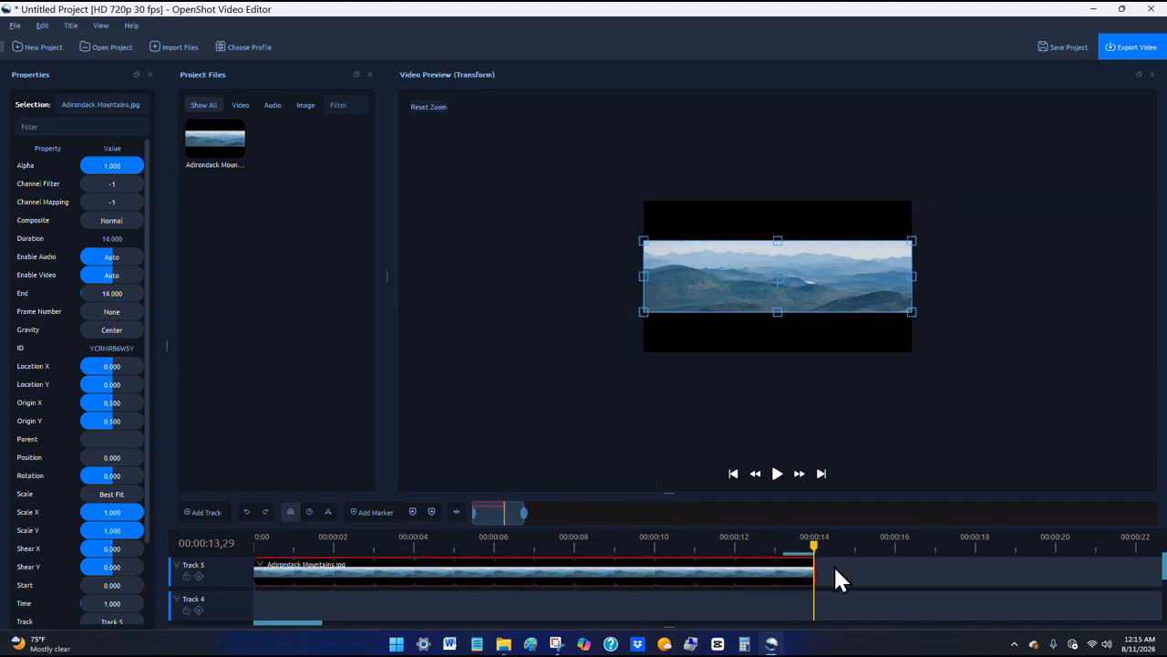
click(733, 474)
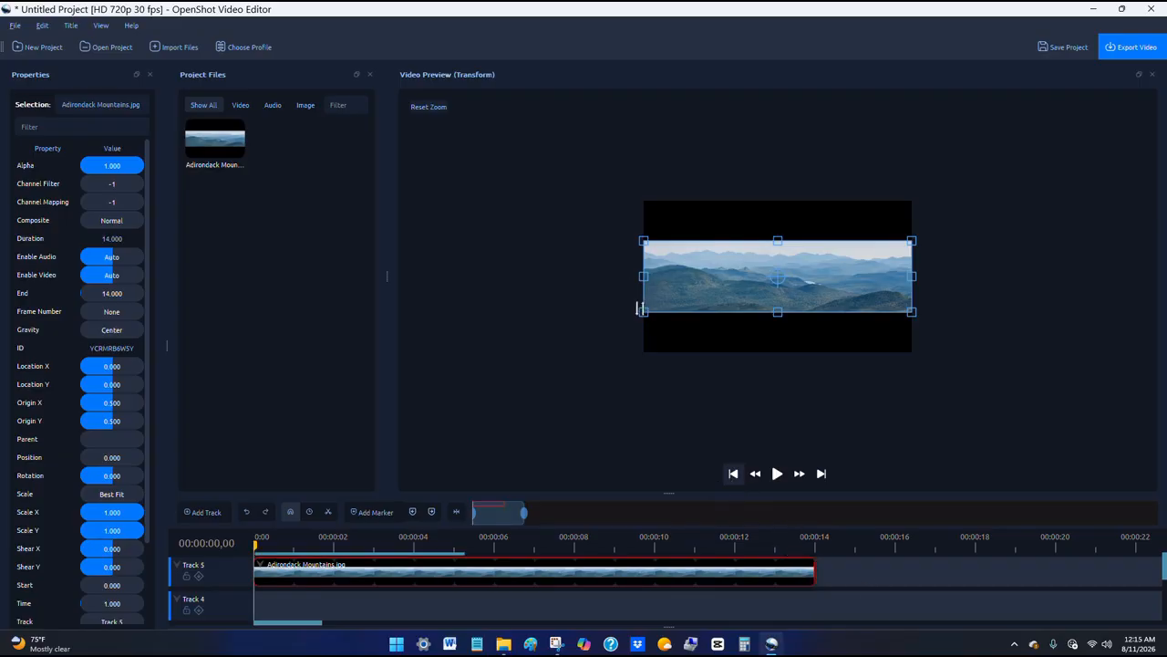
drag(643, 312, 471, 417)
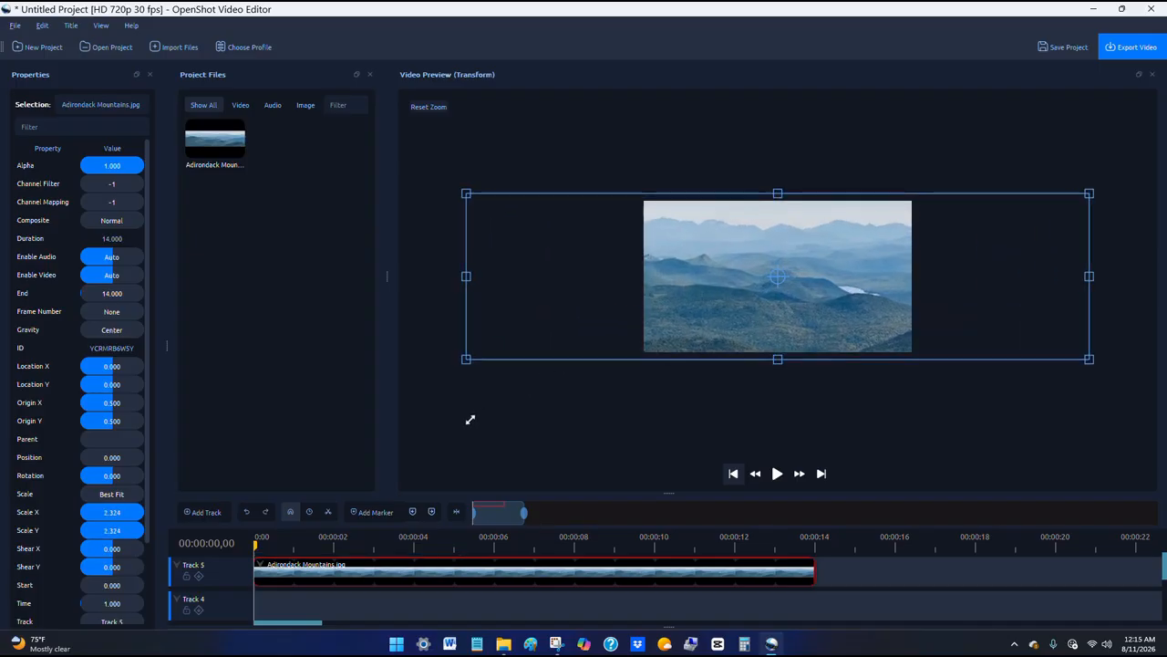
- Animate a pan in the opposite direction, from Location X about -0.630 at the start to about 0.633 at the clip's end
drag(981, 317, 815, 313)
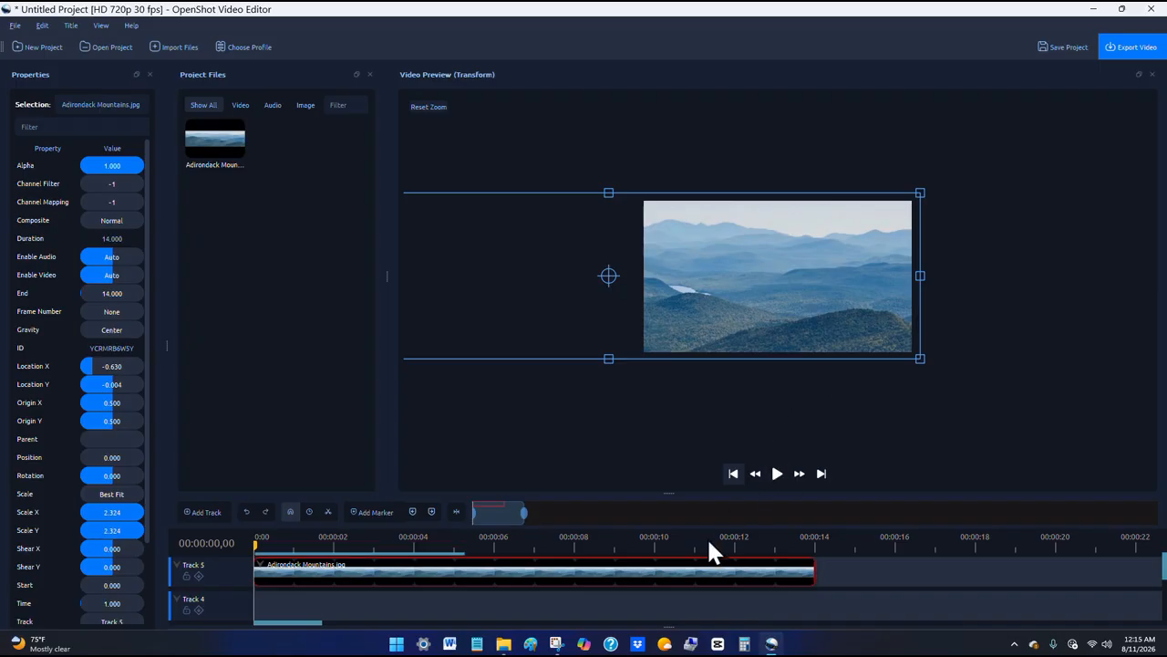
click(431, 512)
drag(511, 252, 848, 250)
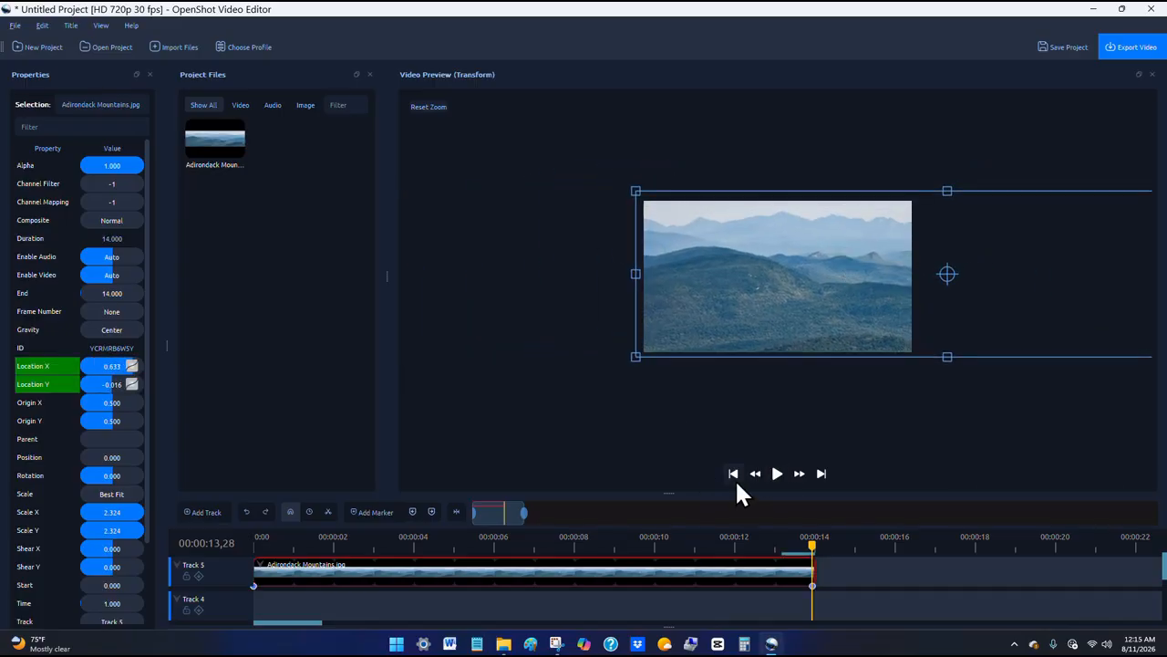
- Deselect the clip, enlarge the preview and play the reversed panorama pan from the start of the timeline
click(734, 473)
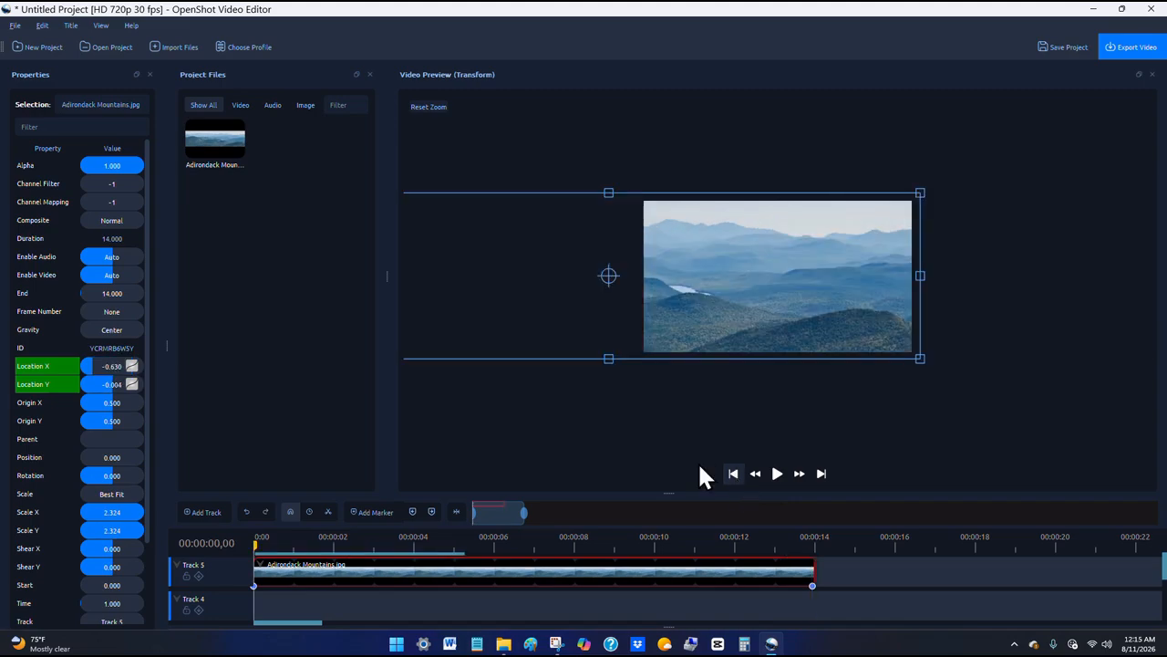
click(894, 564)
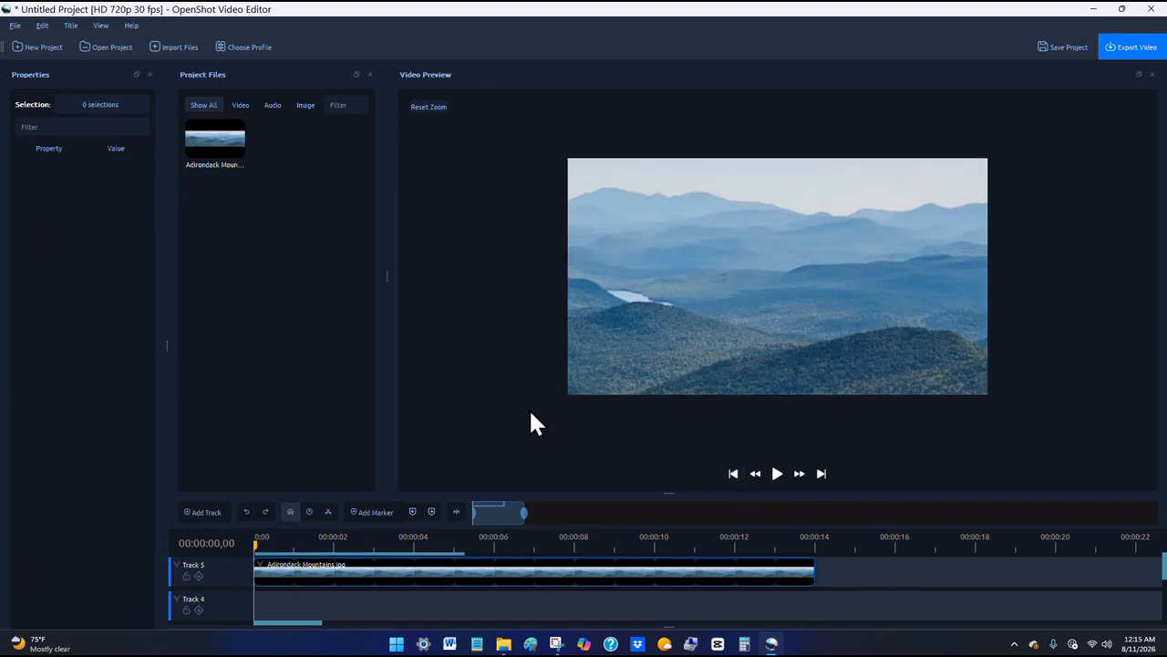
click(531, 406)
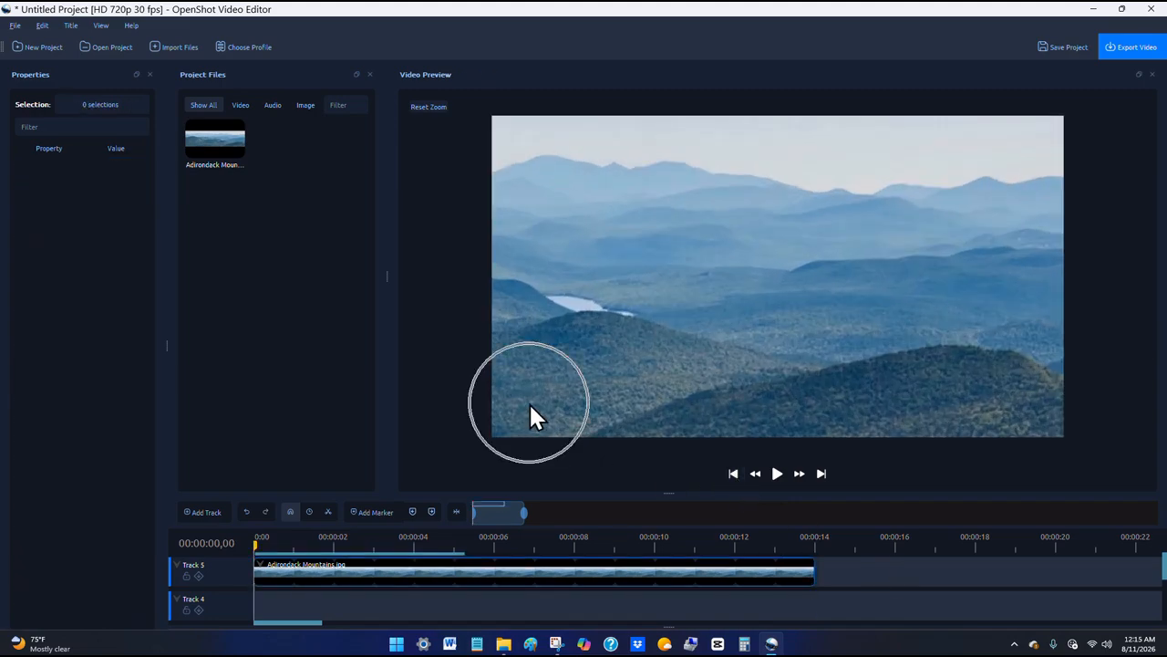
click(777, 475)
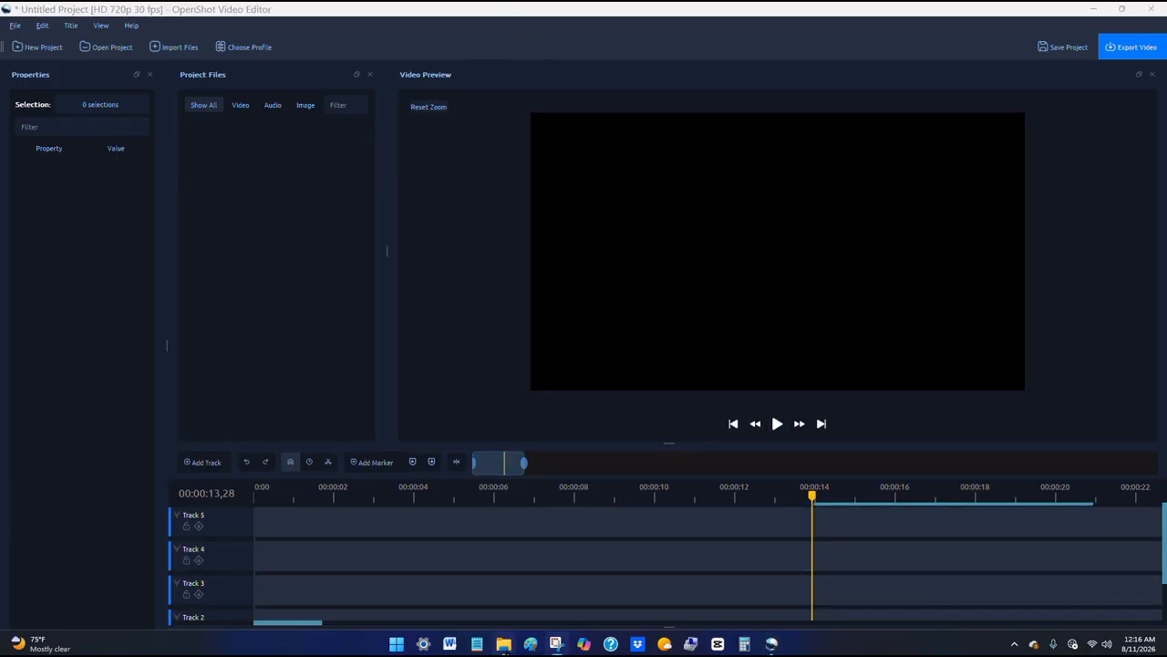
- Import Fort Monroe.jpg from the Photos folder in File Explorer and place it at the start of Track 4
mouse_move(506, 649)
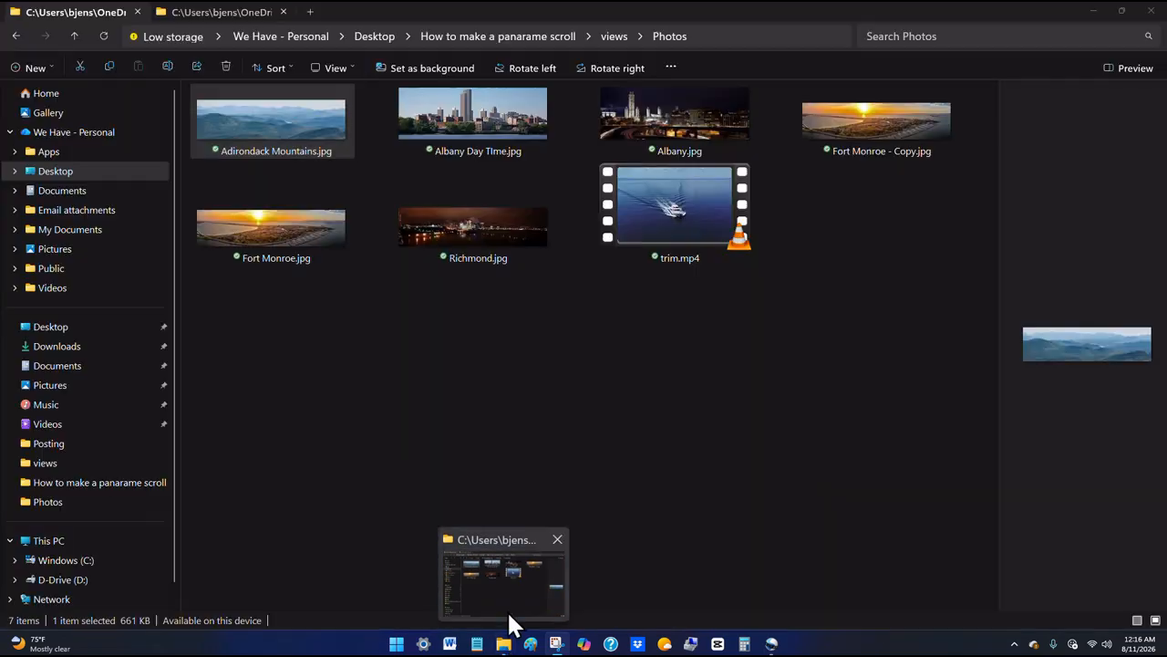
click(507, 609)
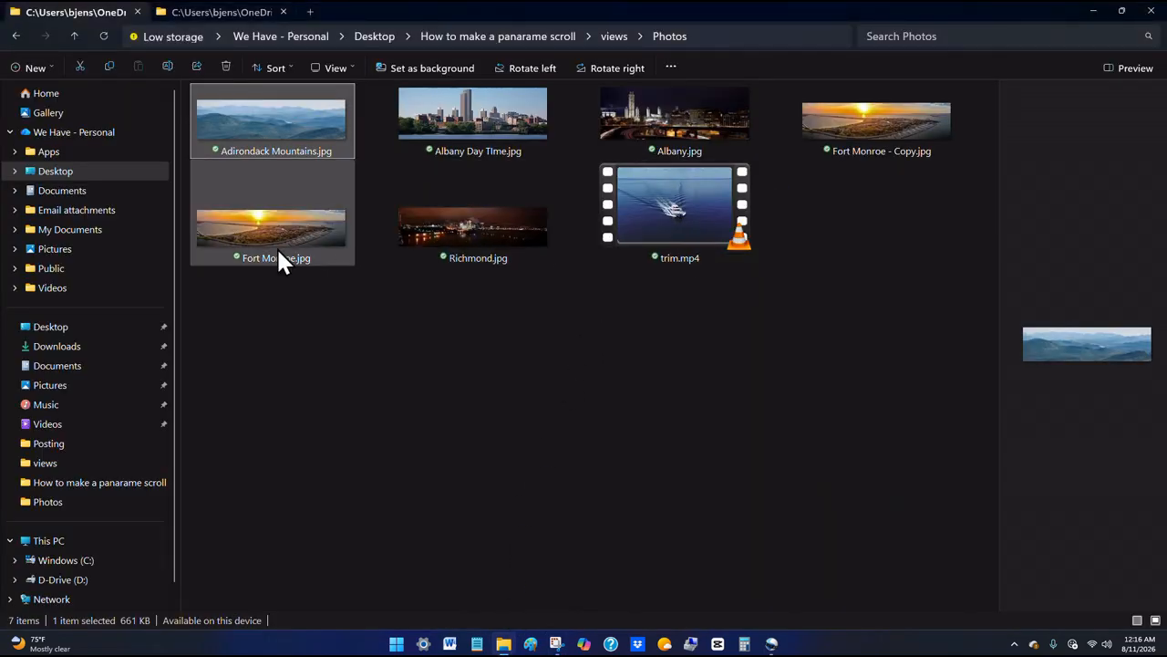
mouse_move(262, 225)
mouse_down()
mouse_move(345, 327)
mouse_move(710, 452)
mouse_move(778, 571)
mouse_move(773, 627)
mouse_move(365, 337)
mouse_move(255, 220)
mouse_up()
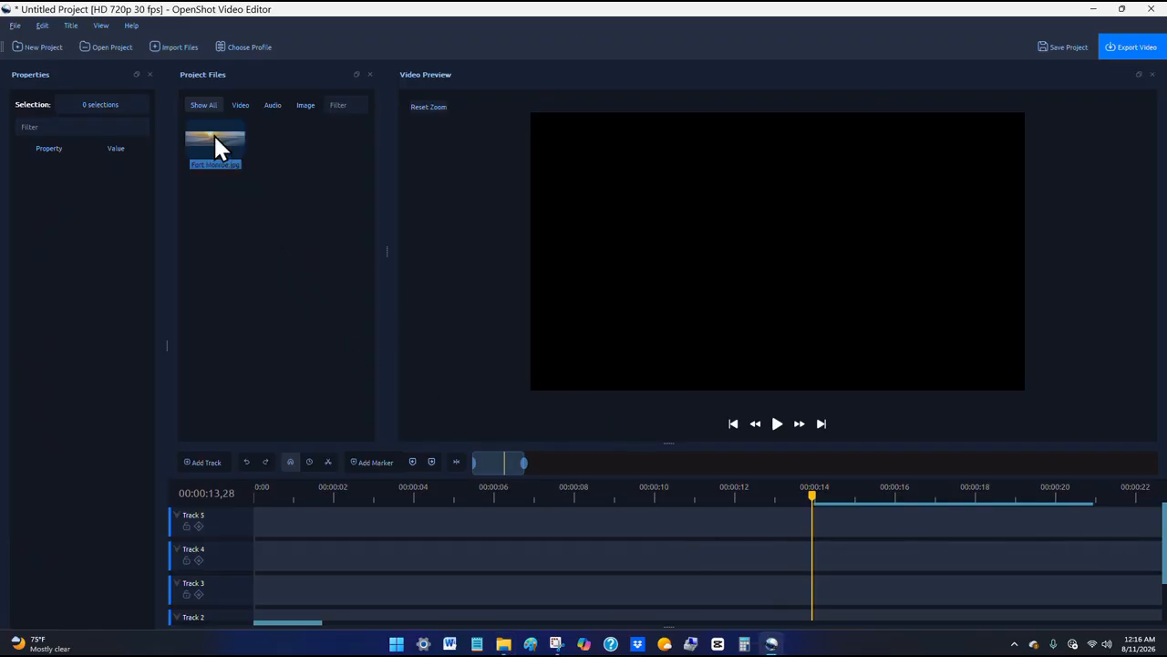
drag(215, 138, 235, 561)
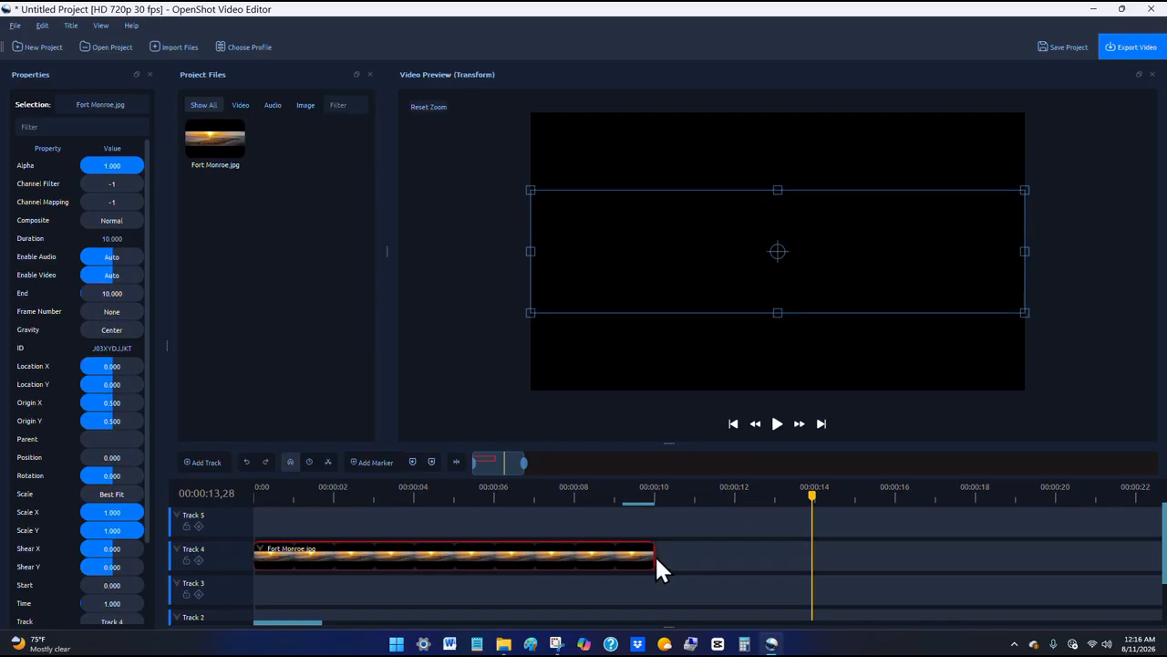
- Extend the Fort Monroe clip to 12 seconds and scale its image to about 2.415, working from the timeline start
drag(652, 554, 735, 560)
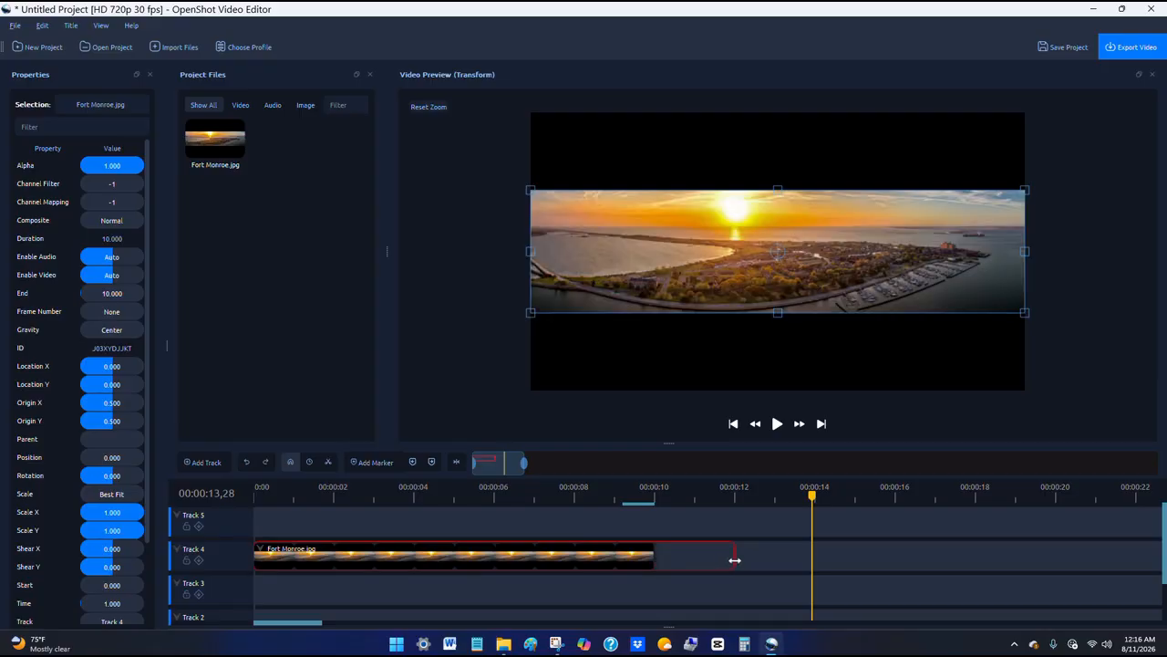
drag(735, 560, 735, 560)
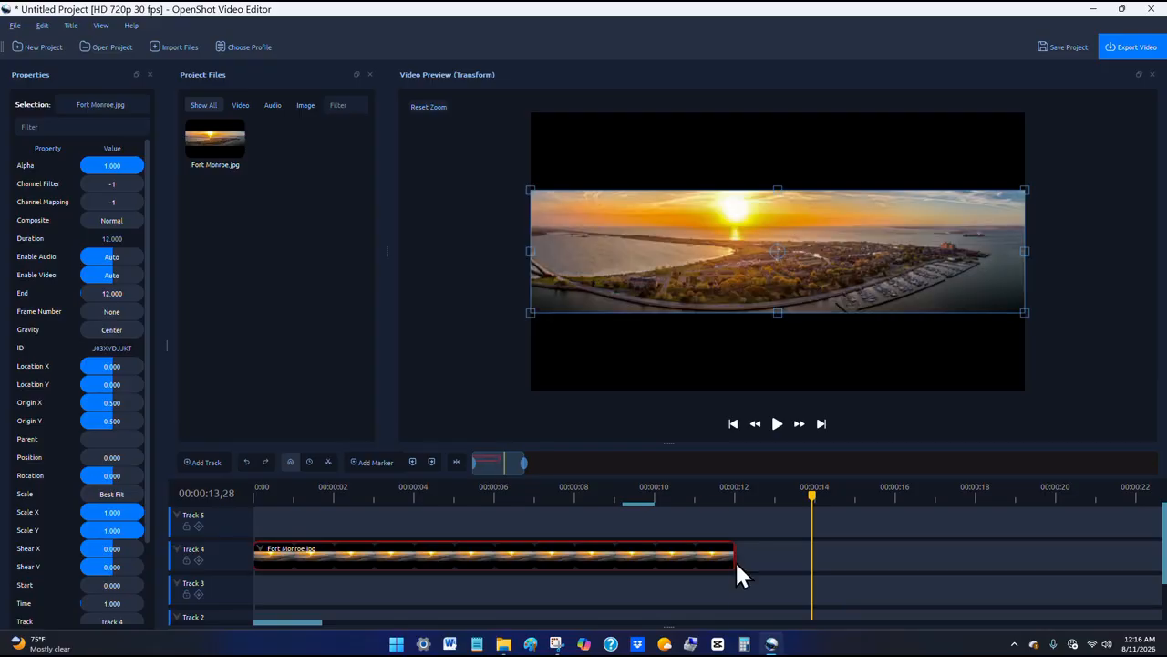
click(732, 423)
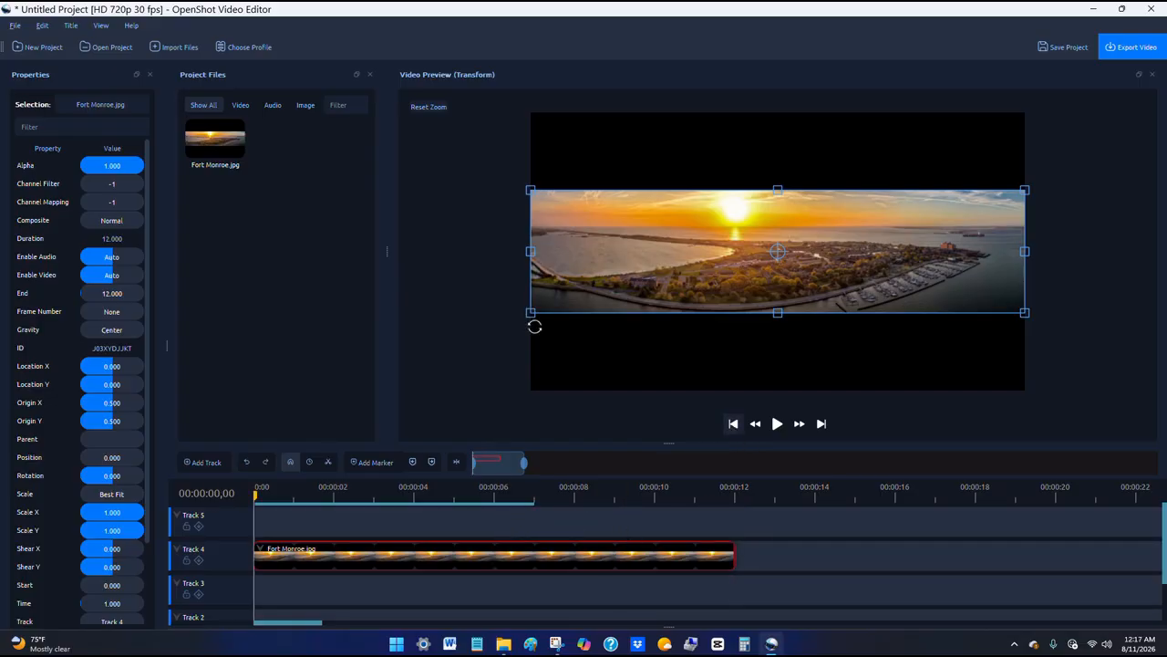
scroll(439, 350, down, 3)
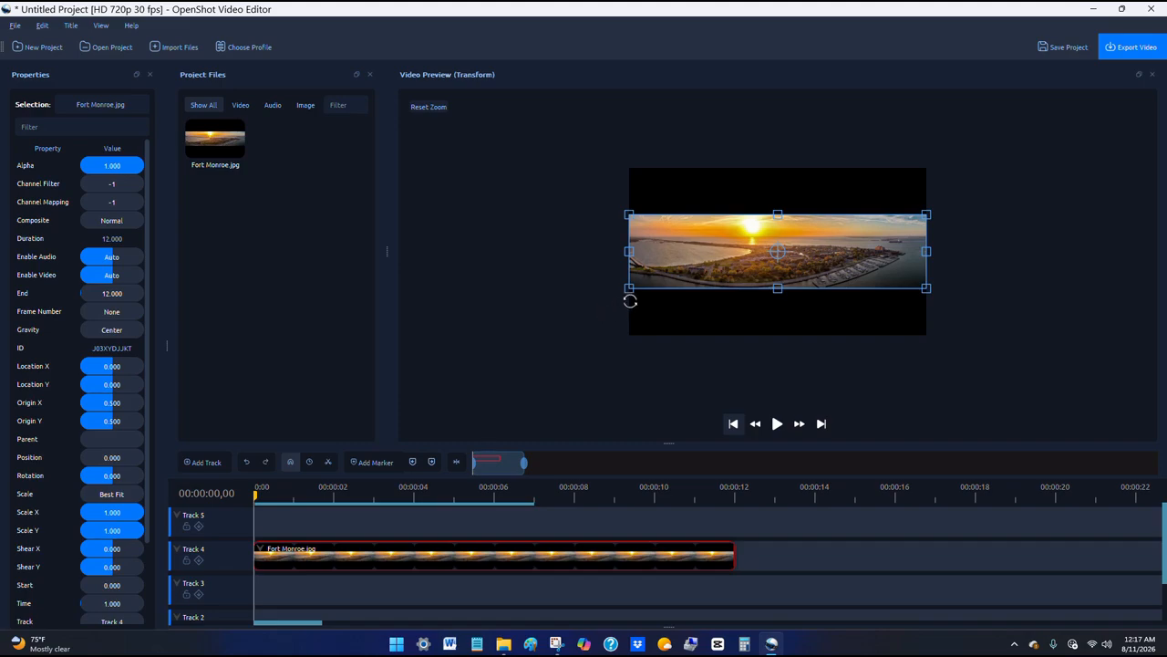
drag(629, 288, 419, 365)
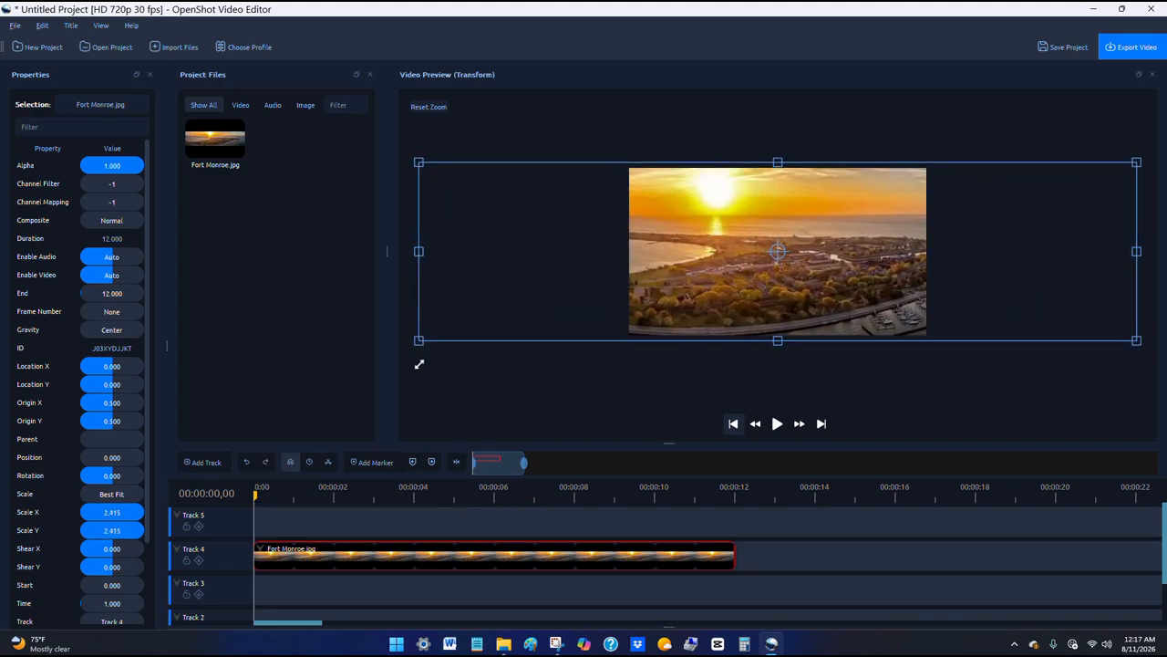
- Animate the Fort Monroe image from Location X about 0.029 at the start to about -0.661 at the clip's end
drag(748, 298, 538, 296)
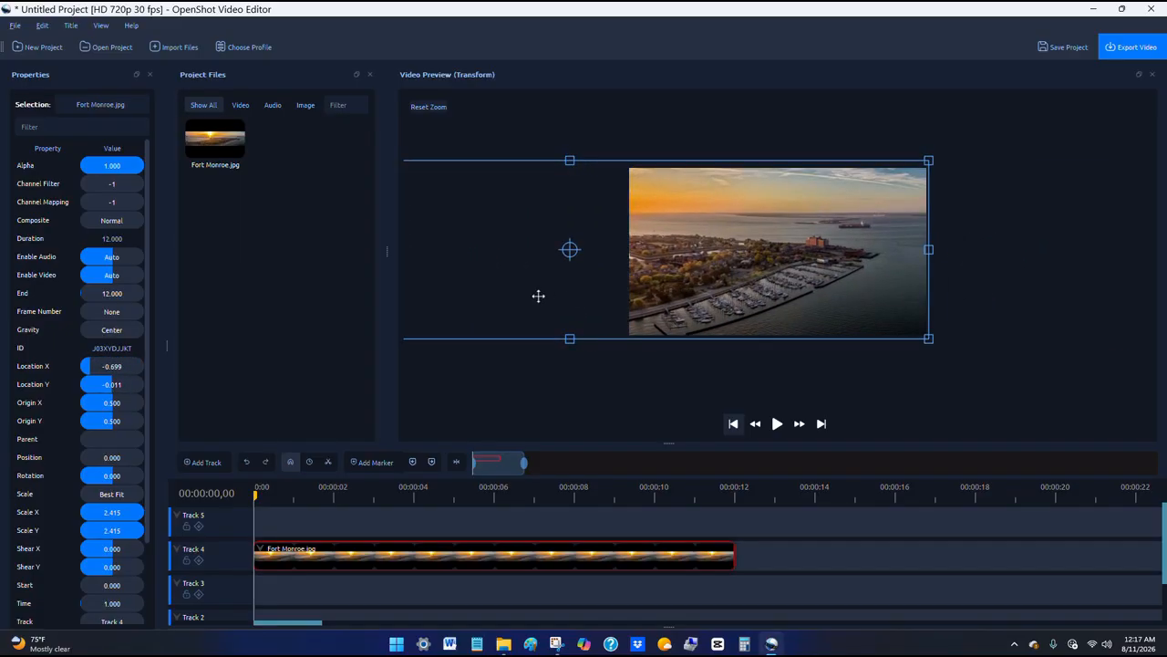
drag(538, 296, 747, 302)
click(432, 463)
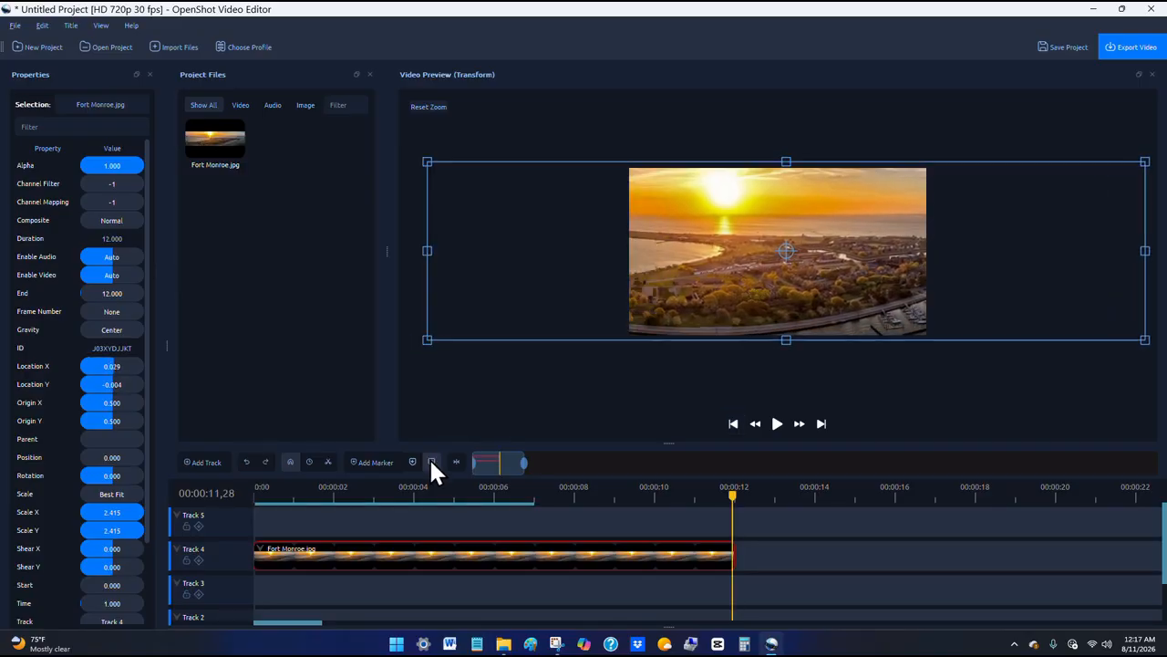
drag(1065, 263, 868, 264)
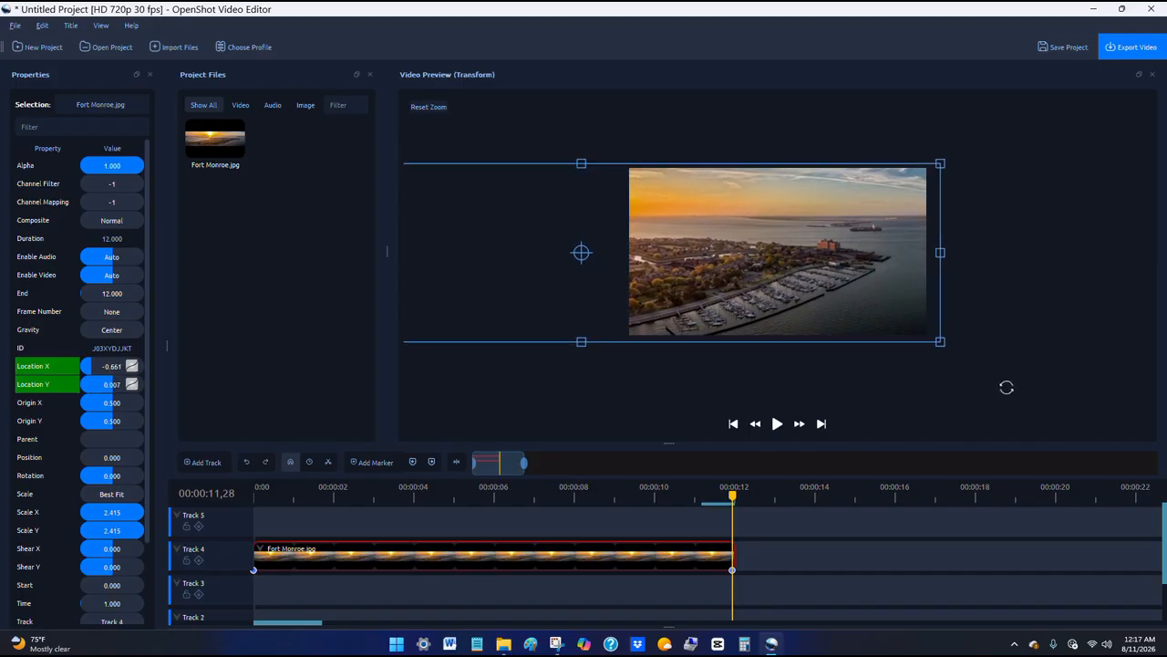
- Add a zoom-in at the clip's end by scaling the image to about 6.904, repositioned to about -2.562 in X and 0.167 in Y
scroll(992, 327, down, 2)
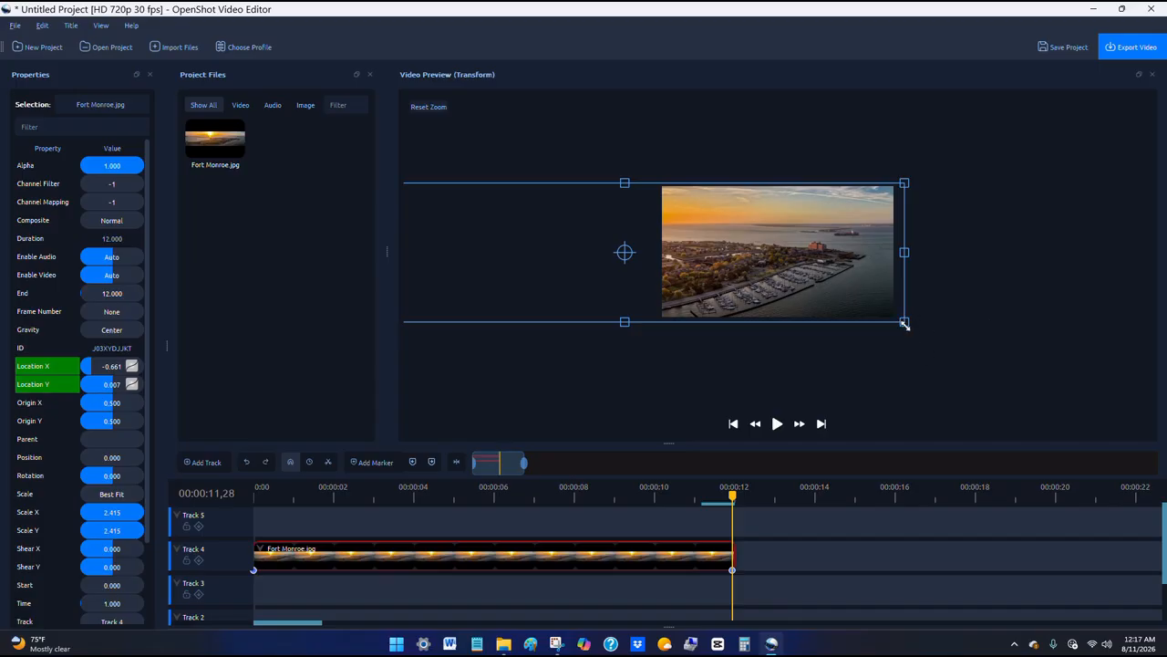
drag(904, 322, 1115, 490)
drag(1037, 281, 815, 288)
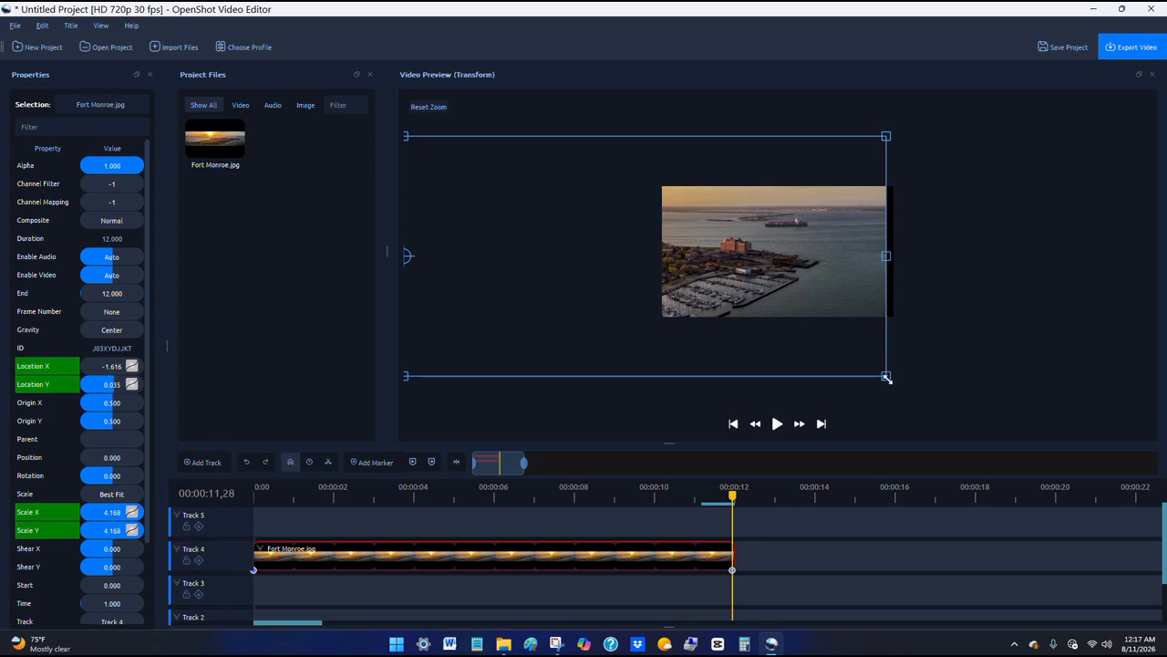
drag(887, 375, 1076, 542)
drag(1019, 349, 889, 353)
scroll(890, 353, down, 1)
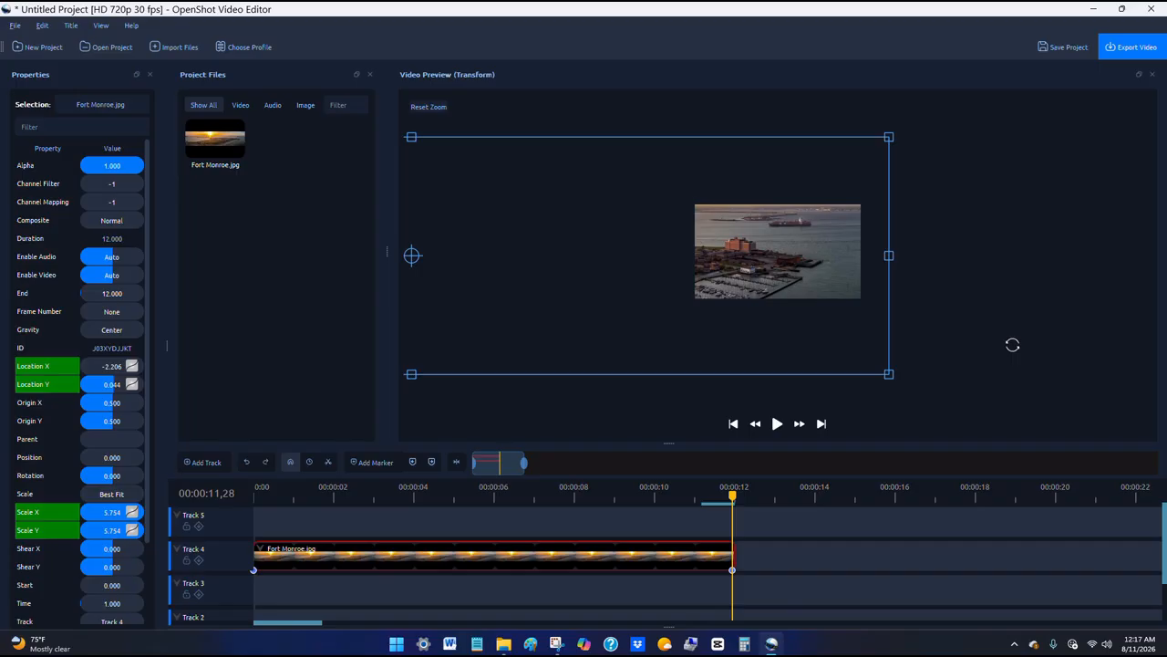
drag(888, 374, 981, 455)
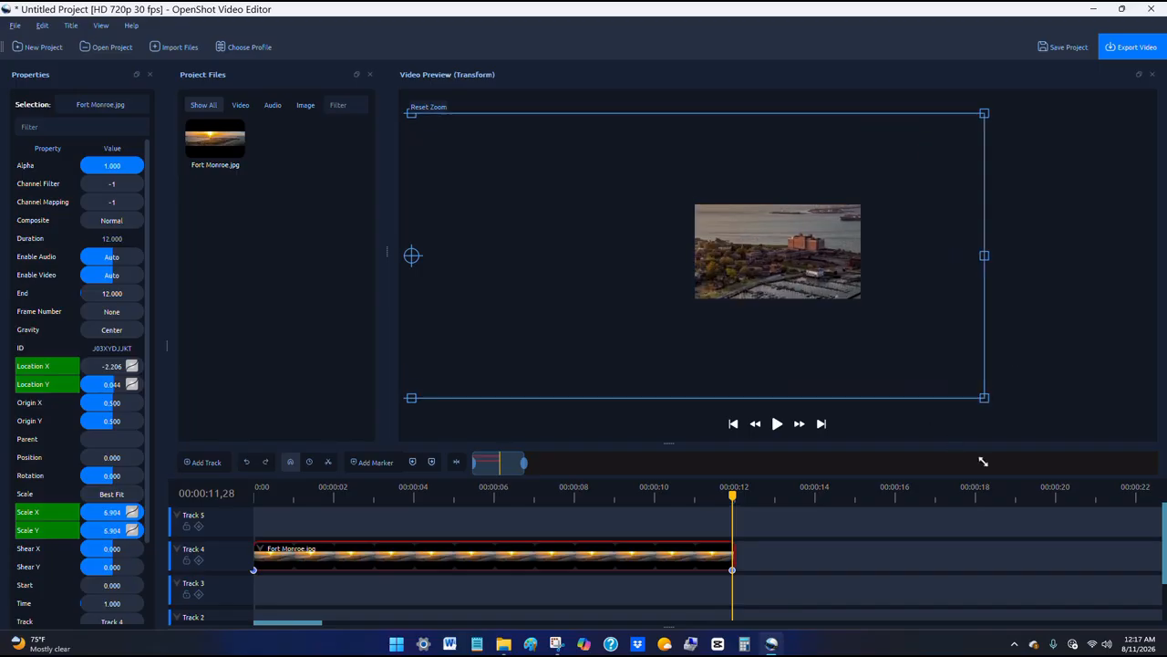
drag(852, 368, 888, 362)
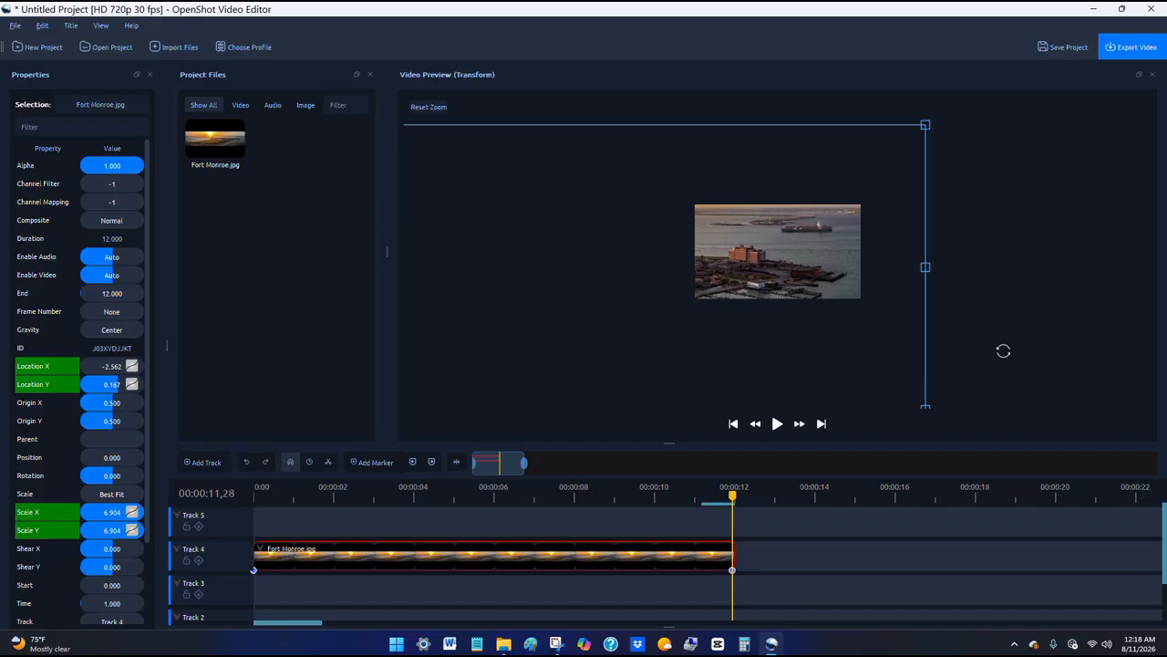
- Deselect the clip, enlarge the preview and play the pan-and-zoom animation from the start of the timeline
click(954, 533)
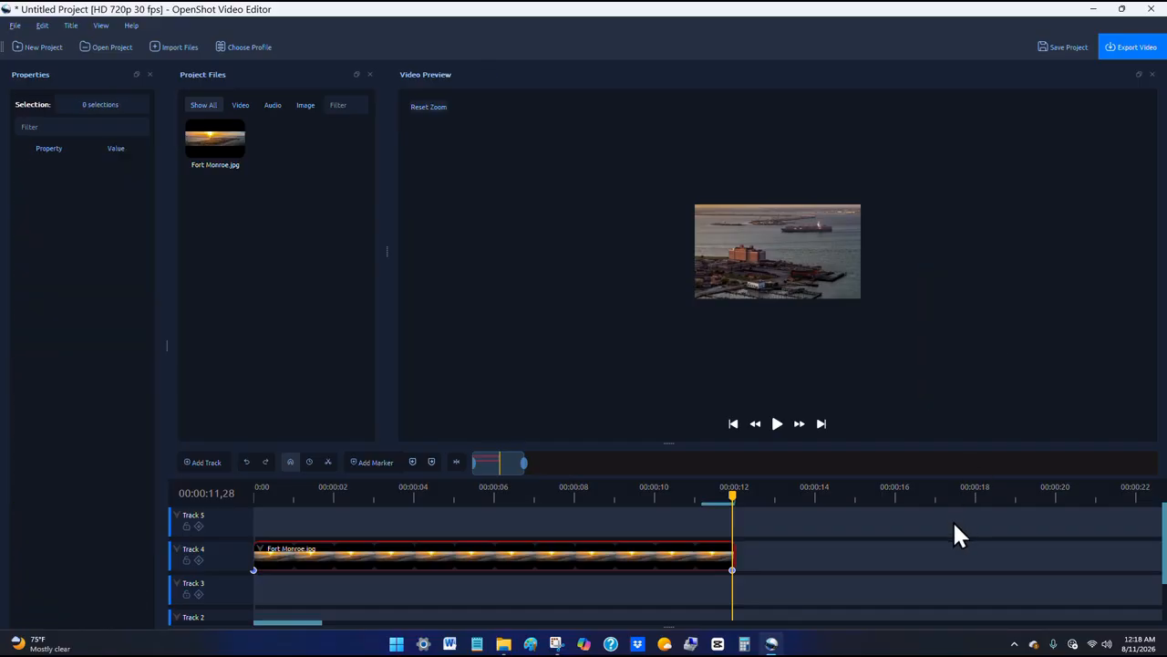
click(734, 421)
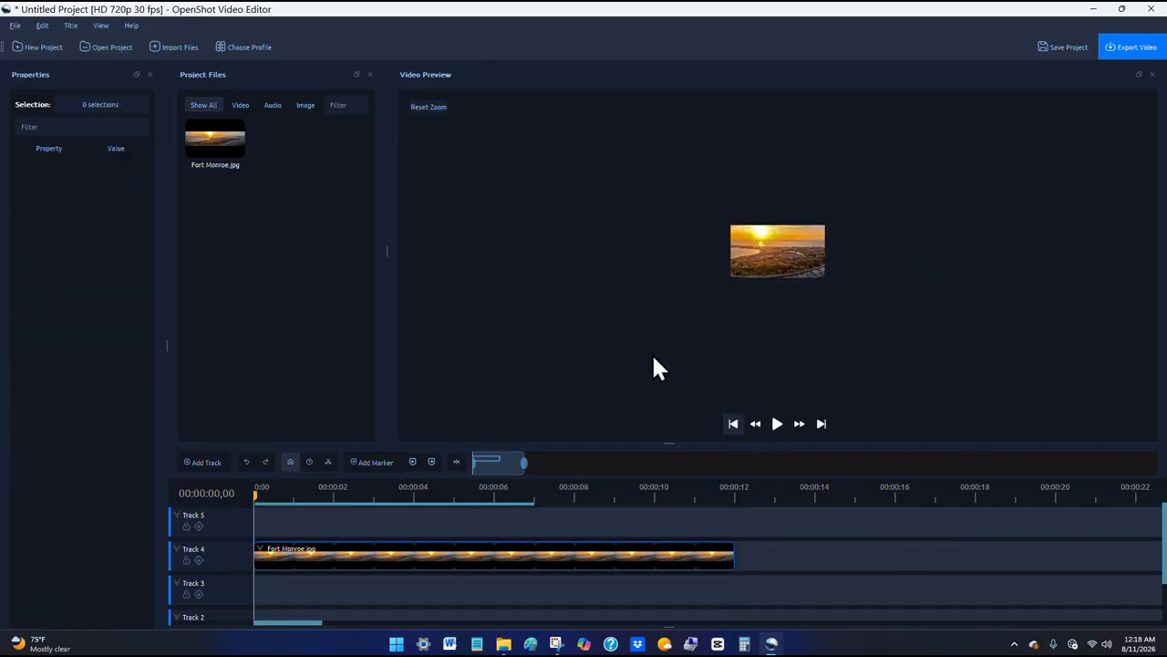
scroll(649, 355, up, 10)
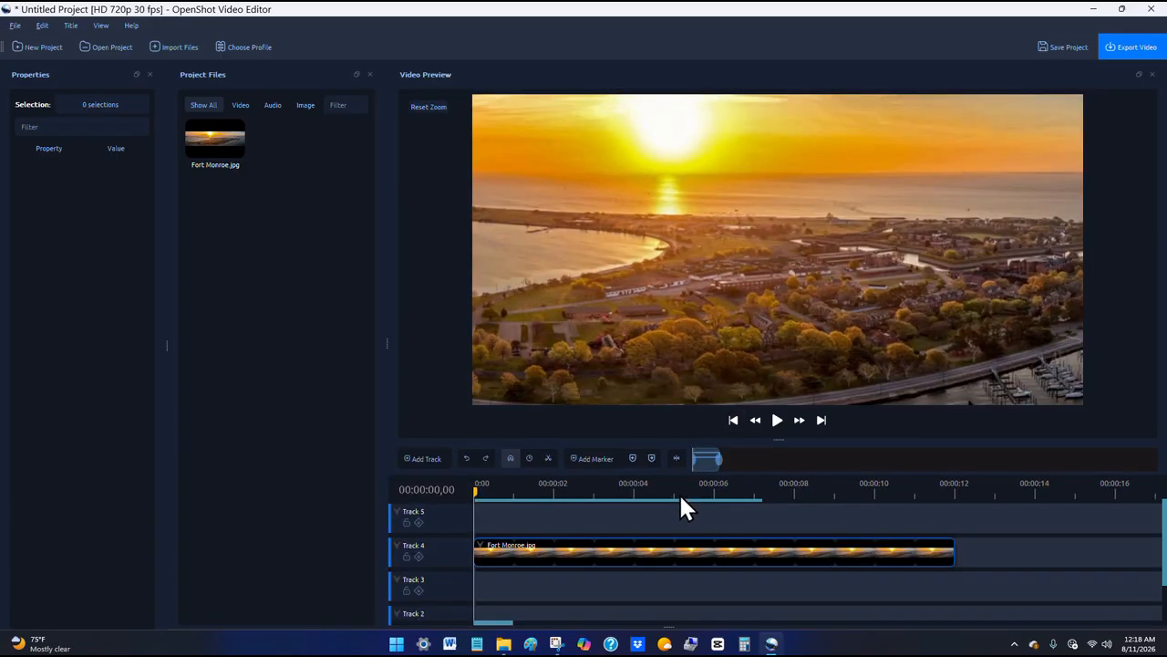
click(776, 421)
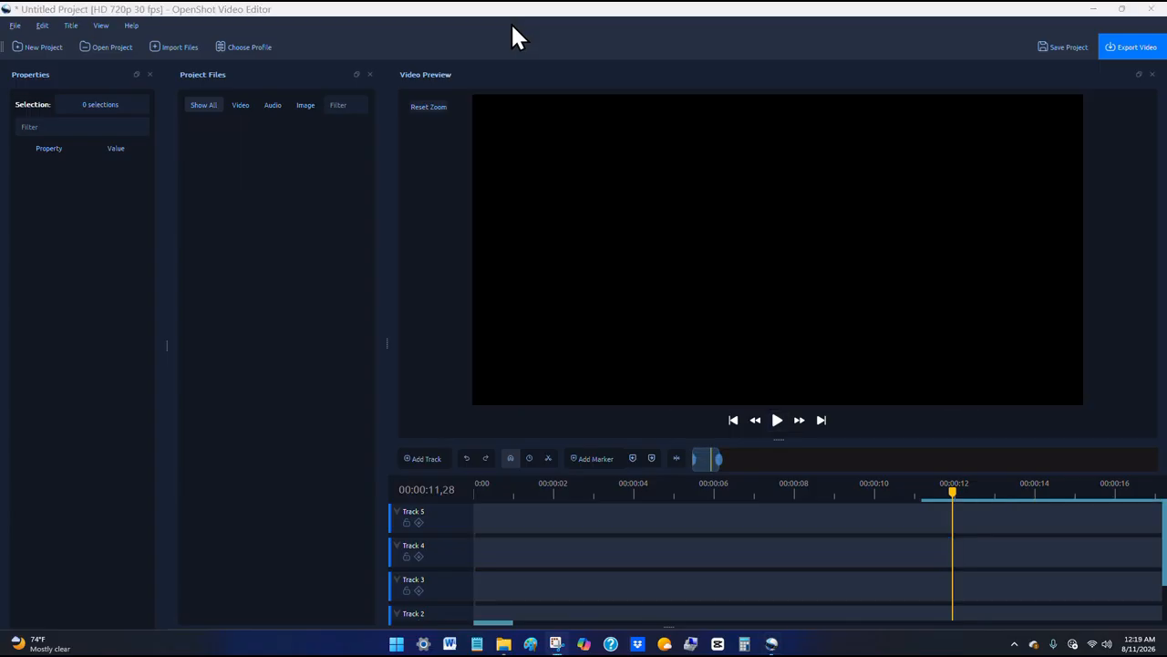
- Import Richmond.jpg and trim.mp4 from the Photos folder in File Explorer into the project files
click(503, 644)
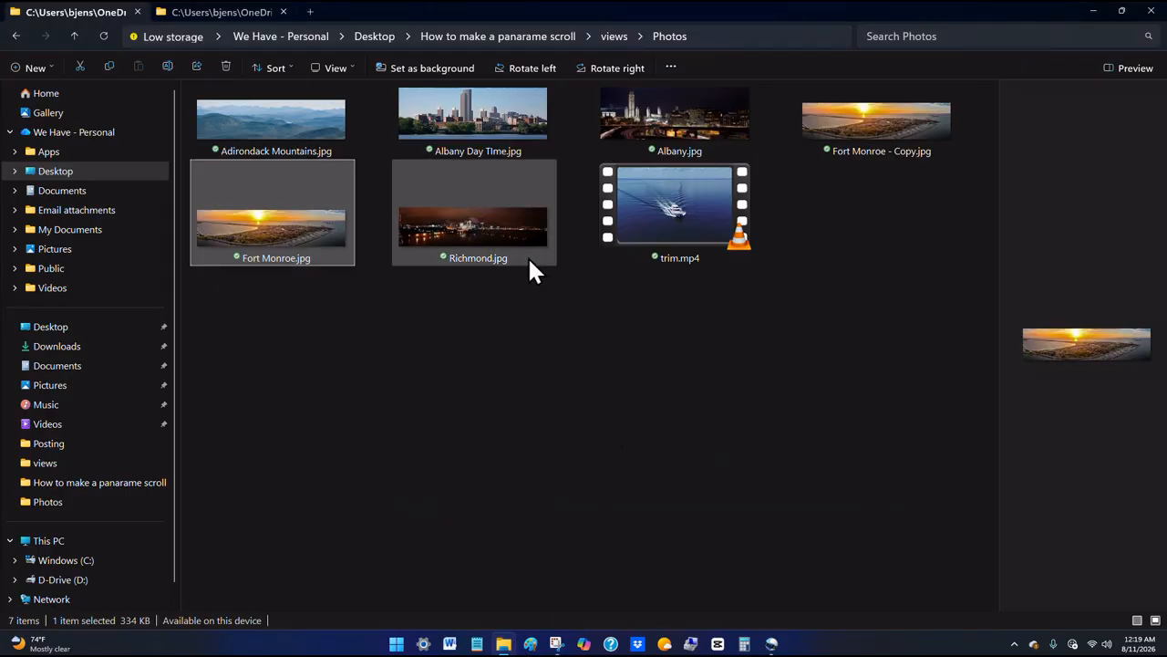
drag(476, 225, 226, 191)
click(503, 644)
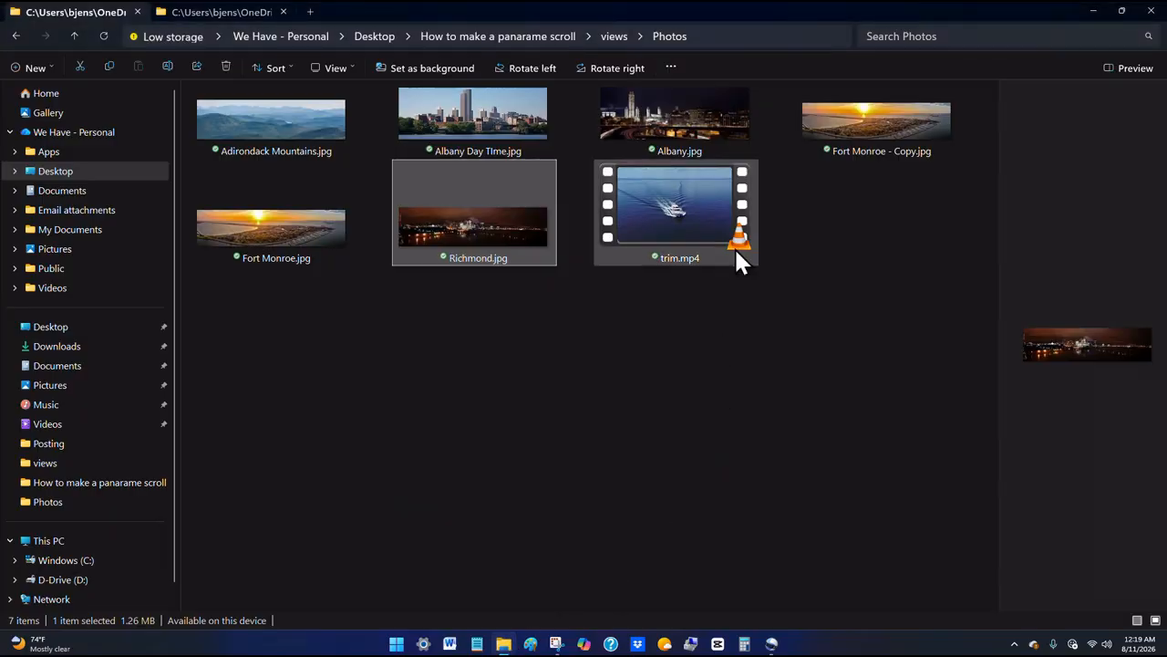
click(668, 223)
drag(667, 222, 301, 175)
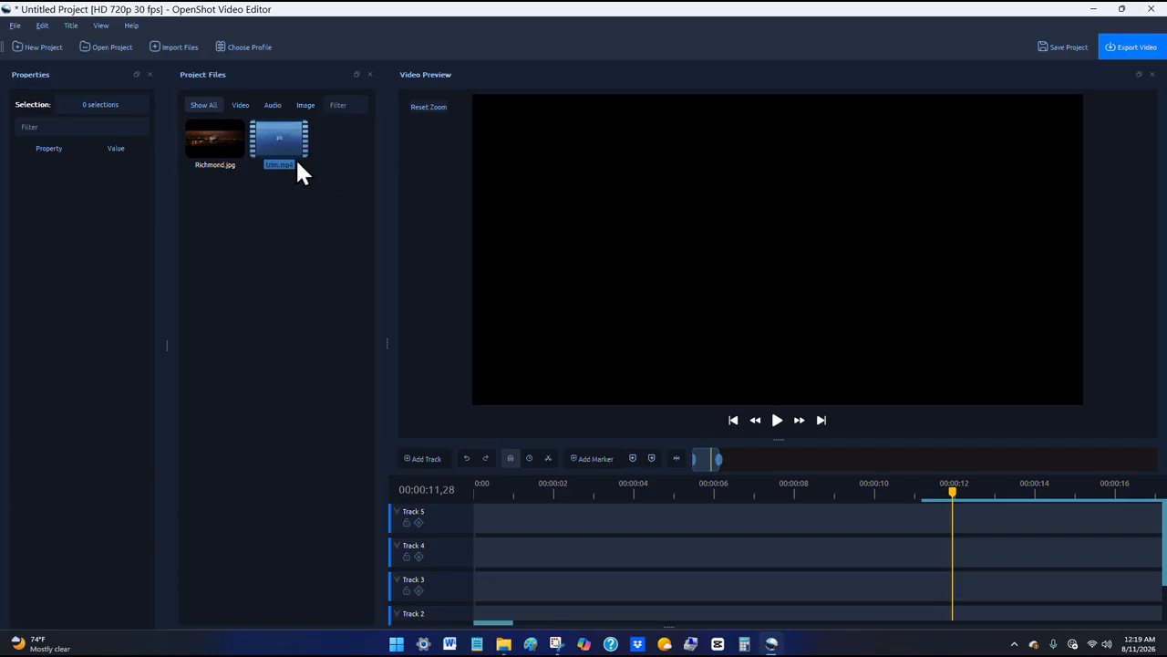
- Place Richmond.jpg at the start of Track 4 and extend the clip to about 20 seconds
click(217, 147)
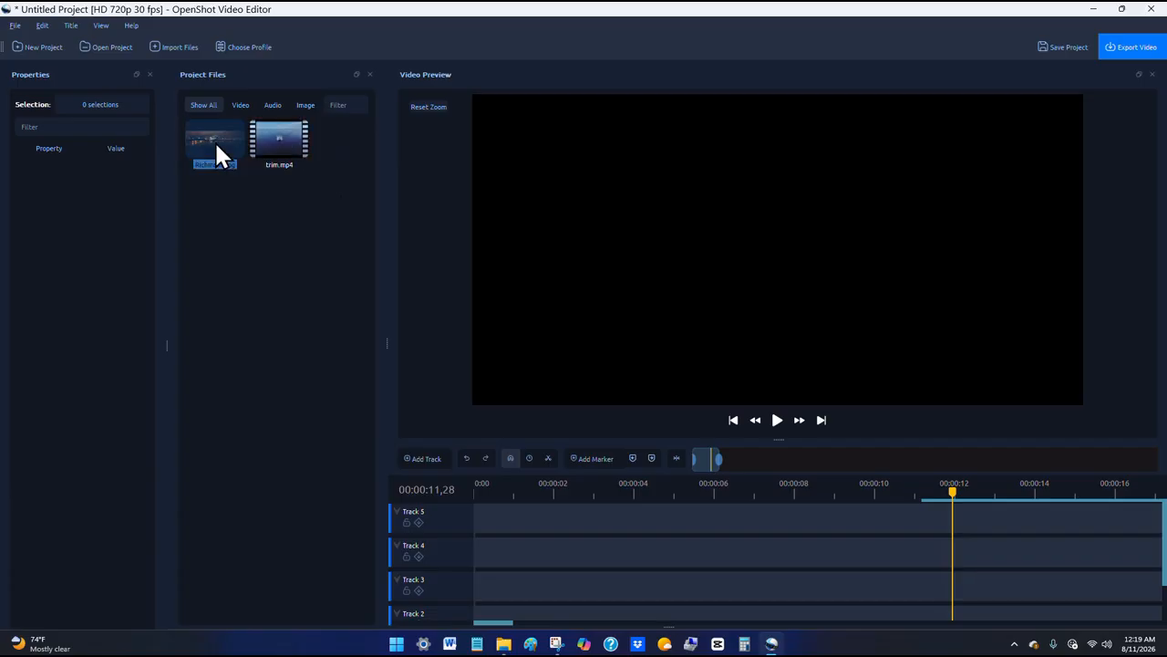
drag(214, 140, 467, 556)
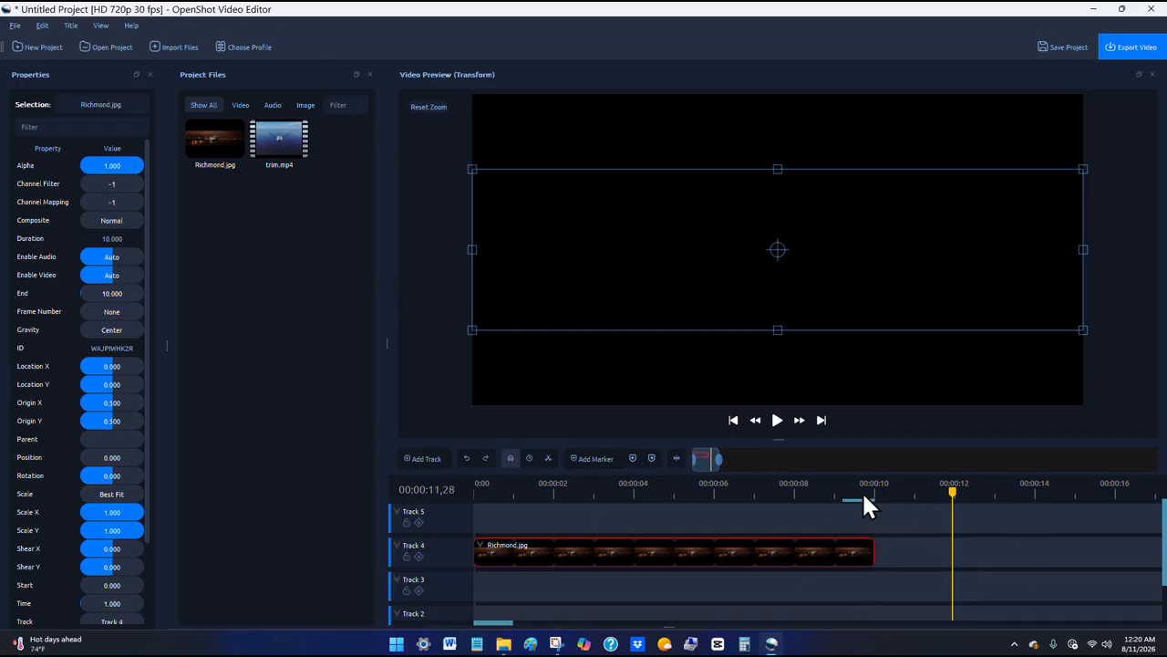
drag(722, 459, 760, 462)
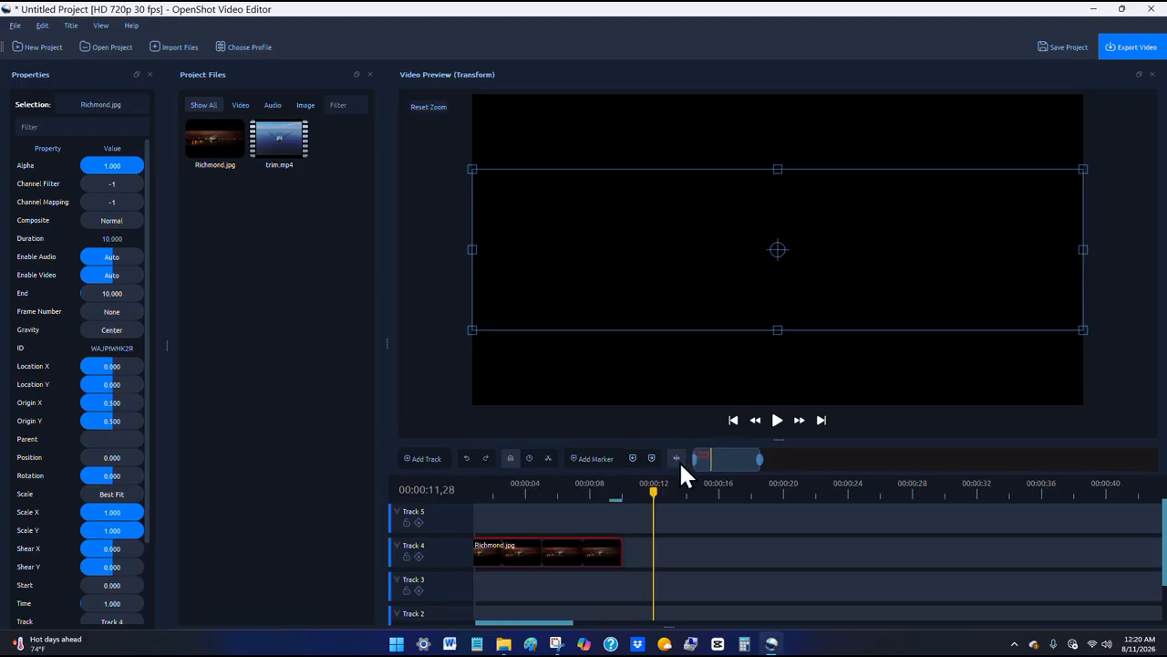
click(733, 421)
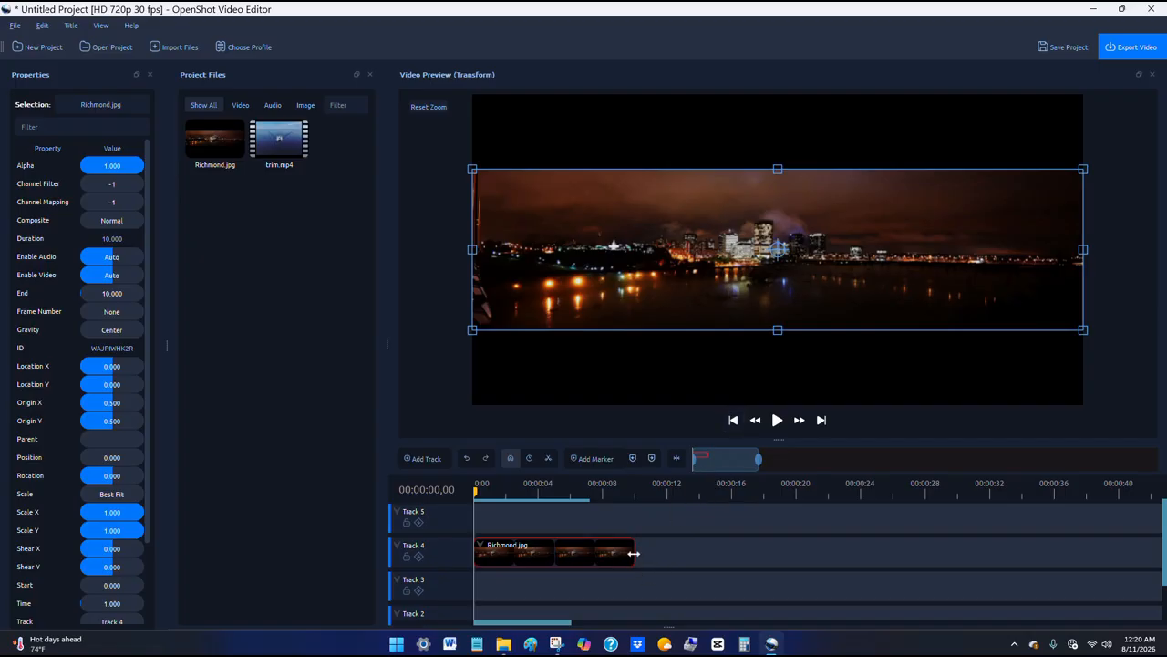
drag(633, 554, 795, 542)
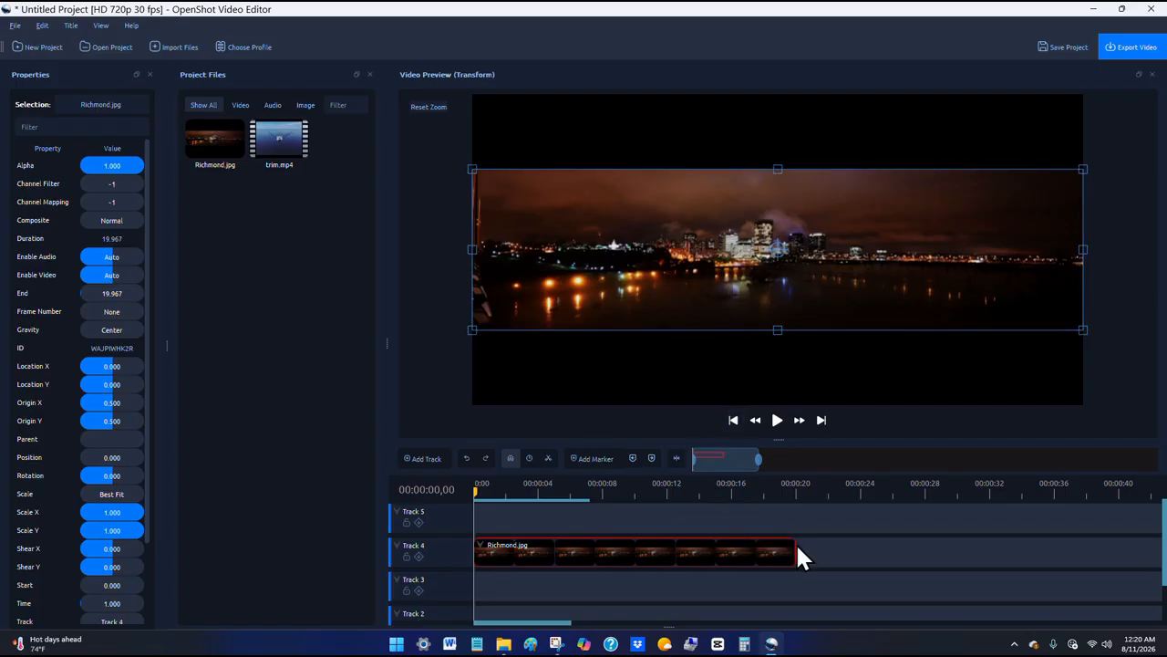
click(795, 547)
- Scale the Richmond image to about 2.633 at the start of the clip so it overfills the frame
scroll(1125, 377, down, 1)
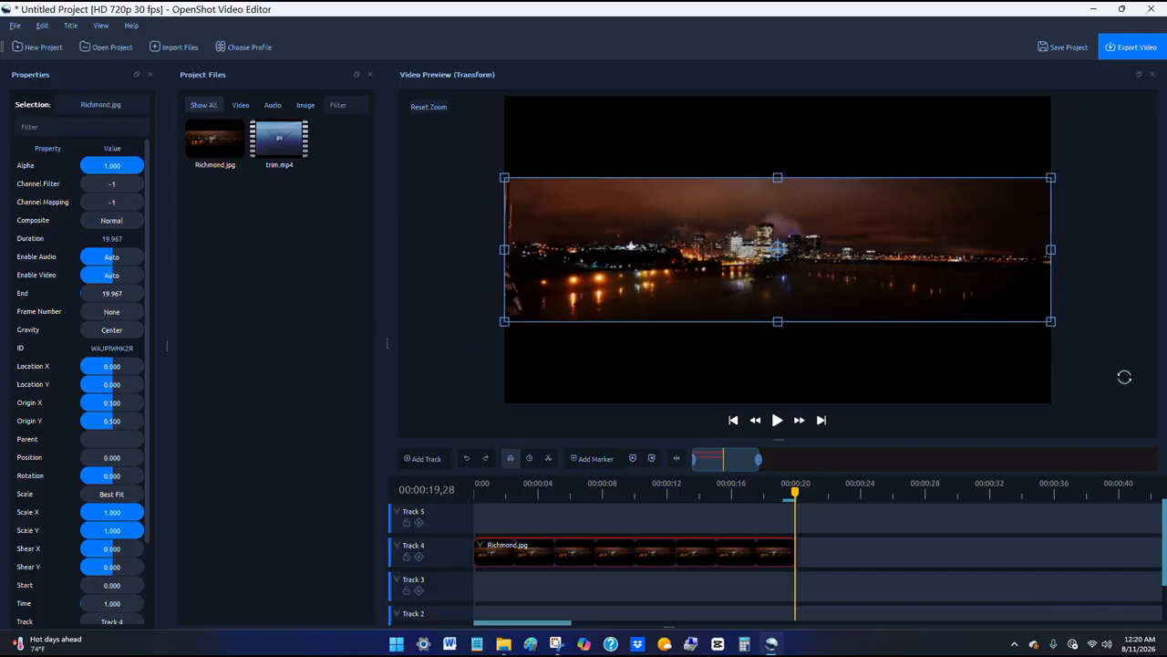
scroll(1124, 377, down, 2)
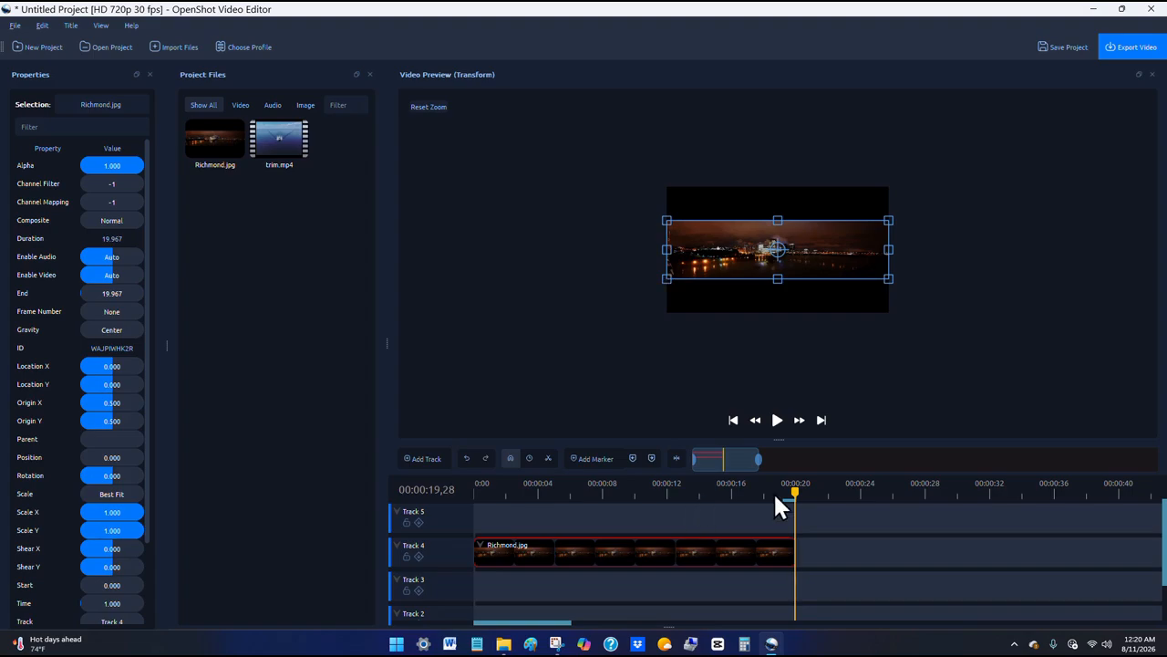
click(631, 457)
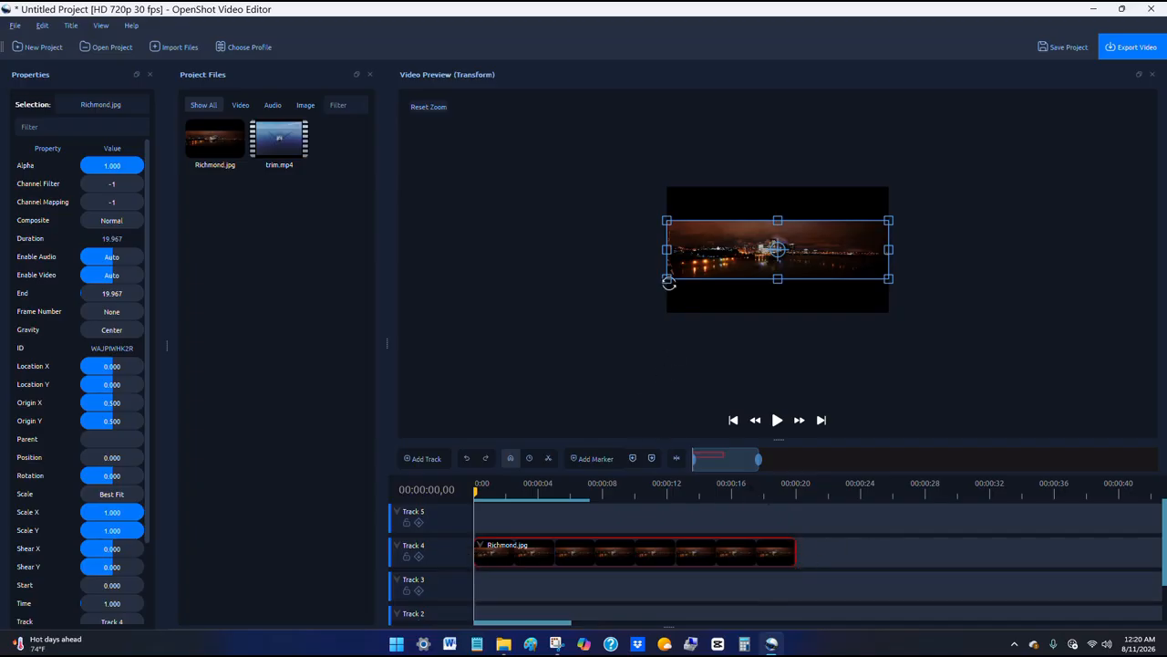
drag(666, 278, 486, 356)
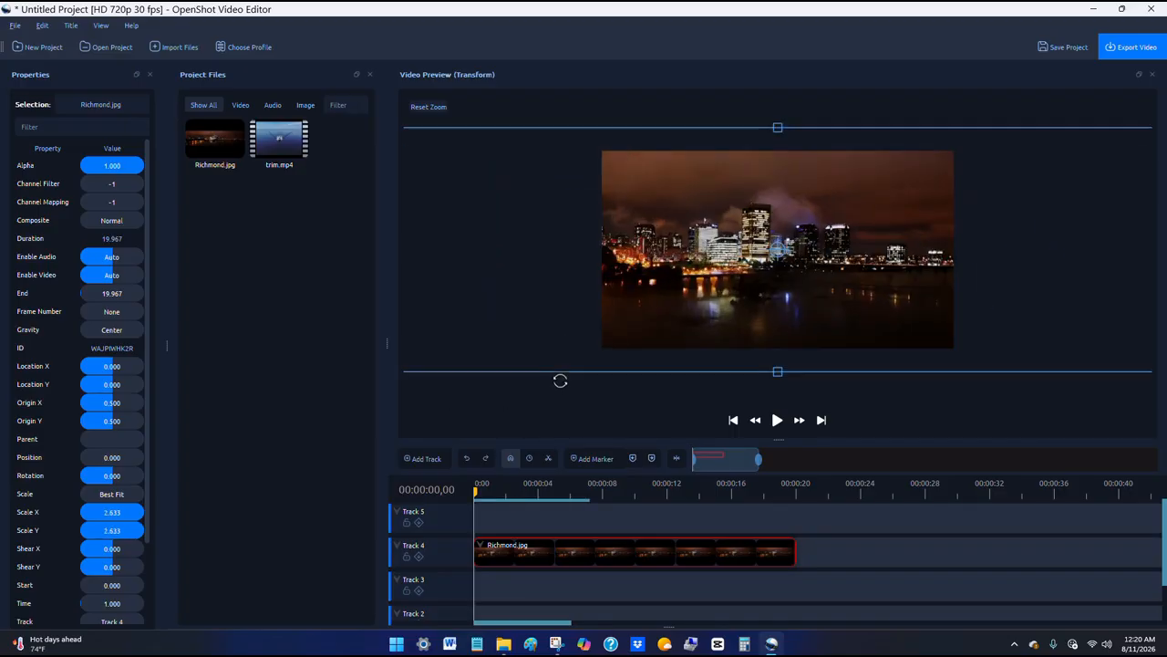
- Animate the Richmond pan from Location X about -0.779 at the start to about 0.777 at the clip's end
drag(597, 195, 231, 200)
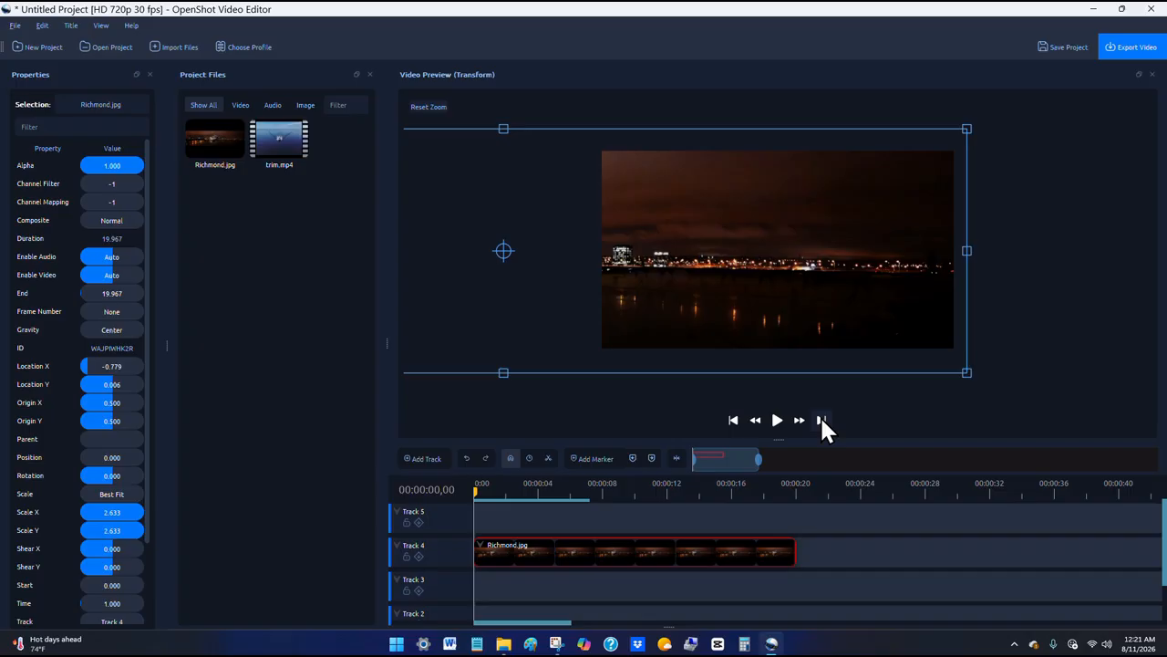
click(651, 458)
drag(587, 318, 1130, 316)
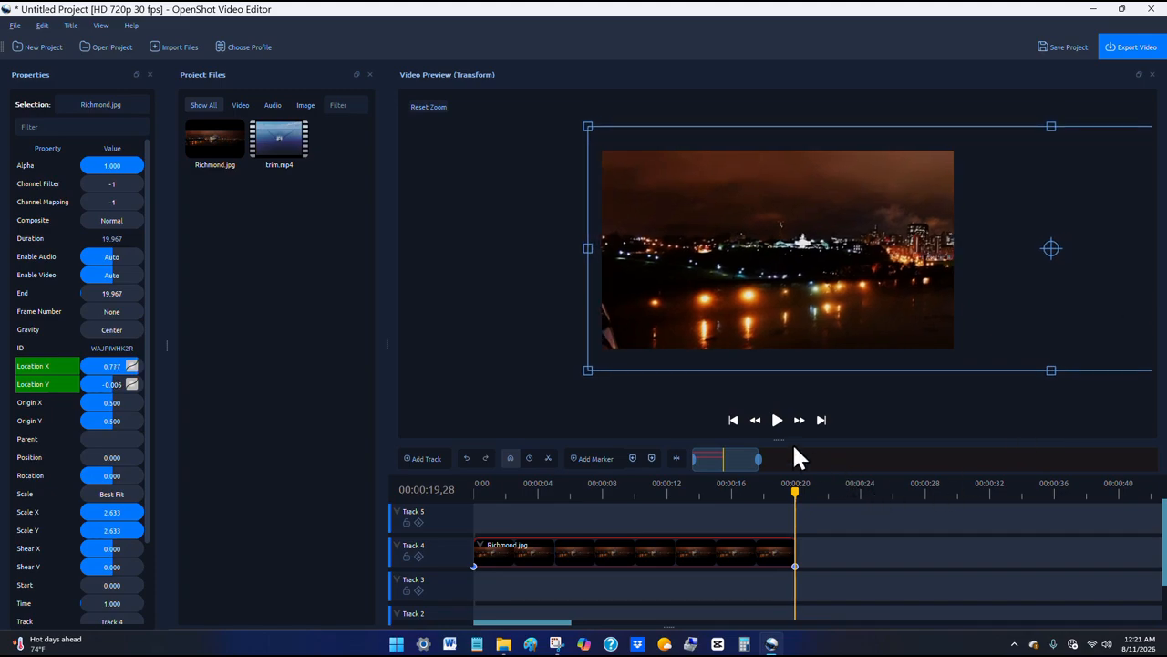
- Add trim.mp4 to Track 4 at about 29 seconds, leaving a gap after the Richmond clip
click(726, 420)
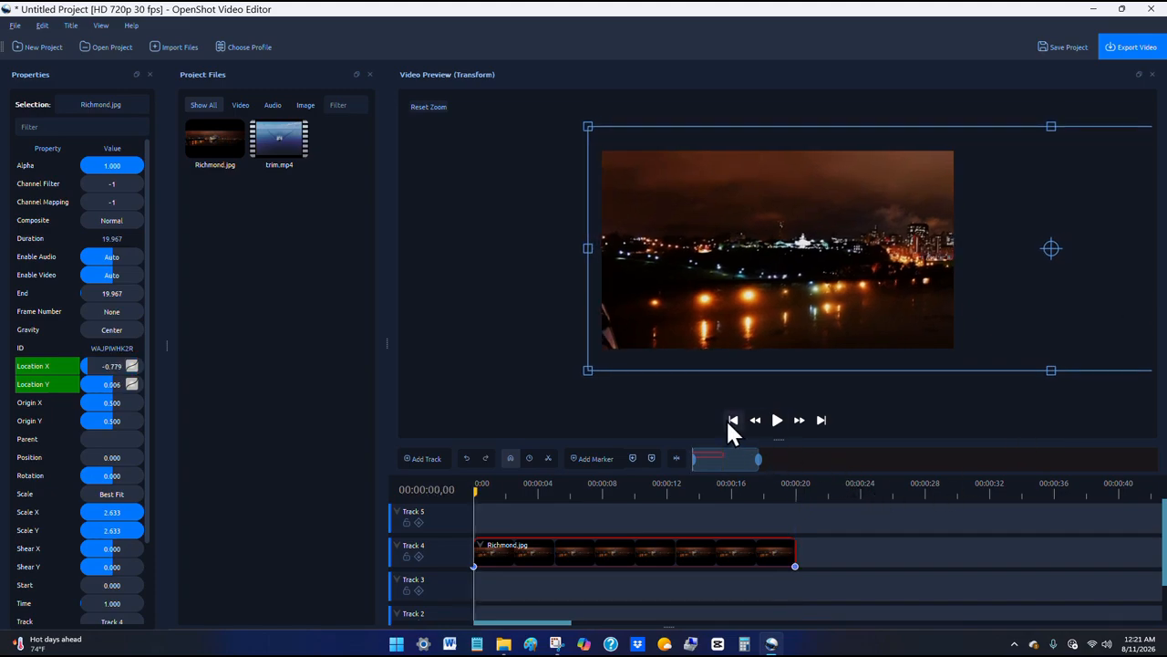
click(807, 547)
drag(757, 459, 818, 457)
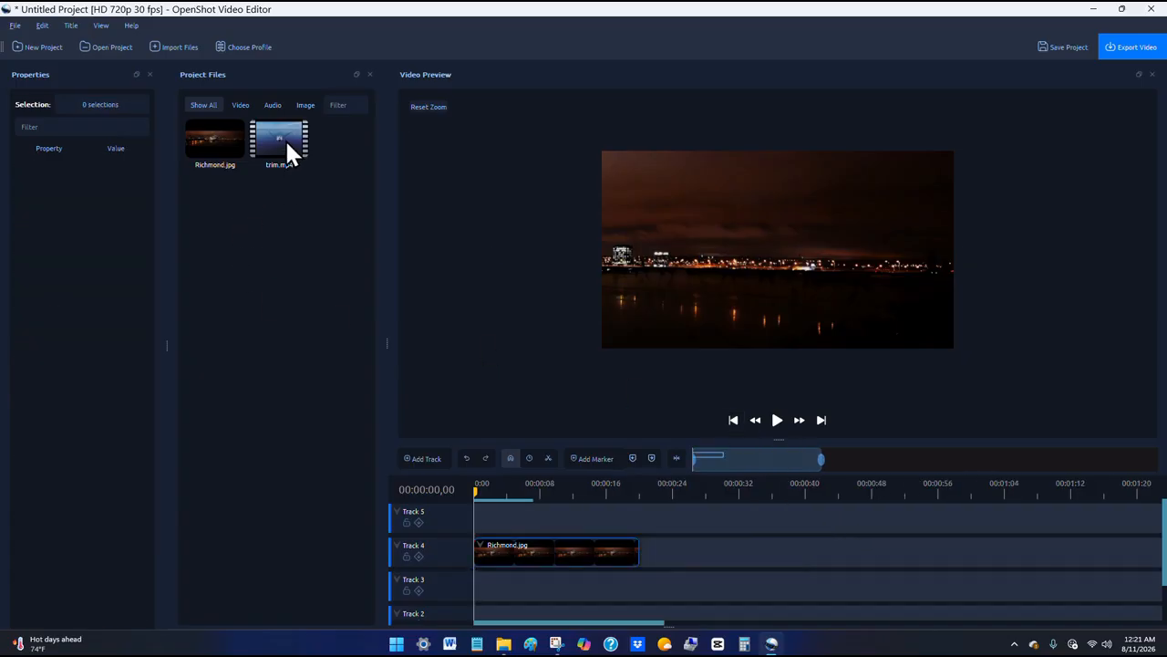
drag(286, 144, 715, 560)
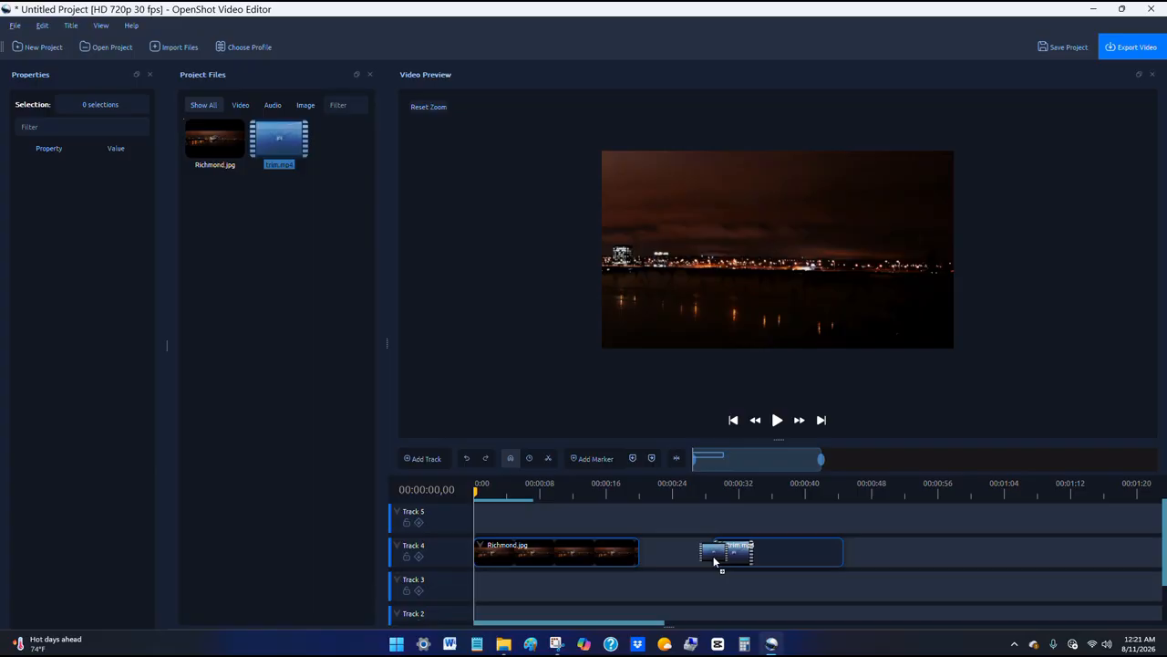
drag(716, 561, 711, 560)
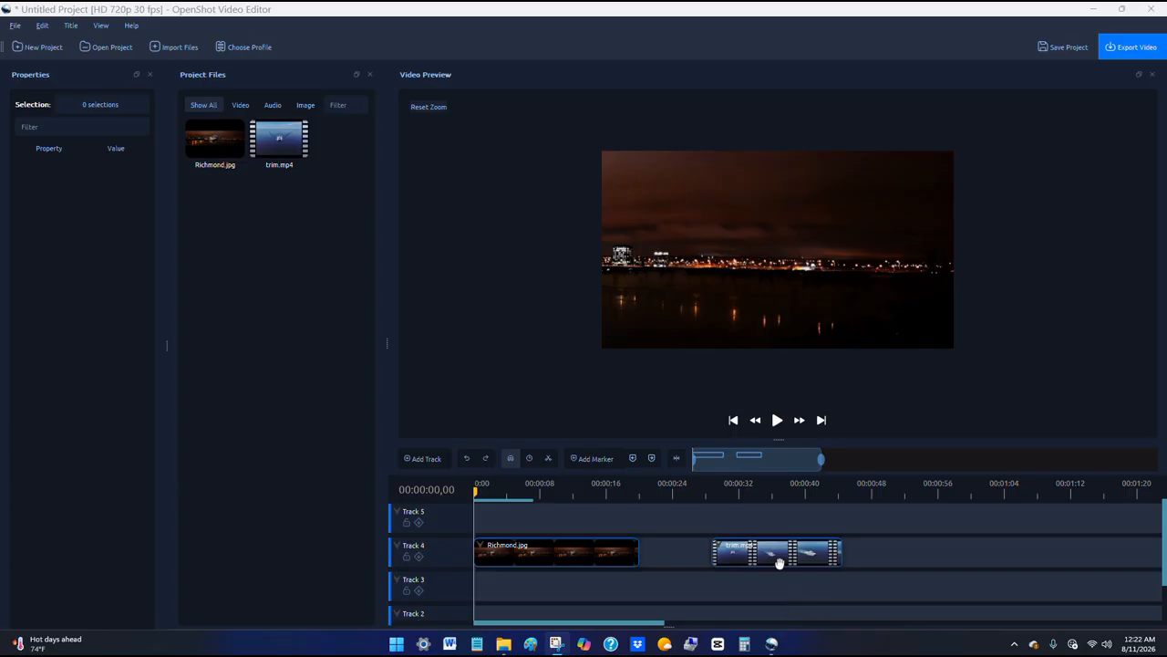
- Move trim.mp4 to Track 5 above the Richmond clip, starting at about 1.767 seconds, and bring the playhead to its start
drag(780, 563, 555, 519)
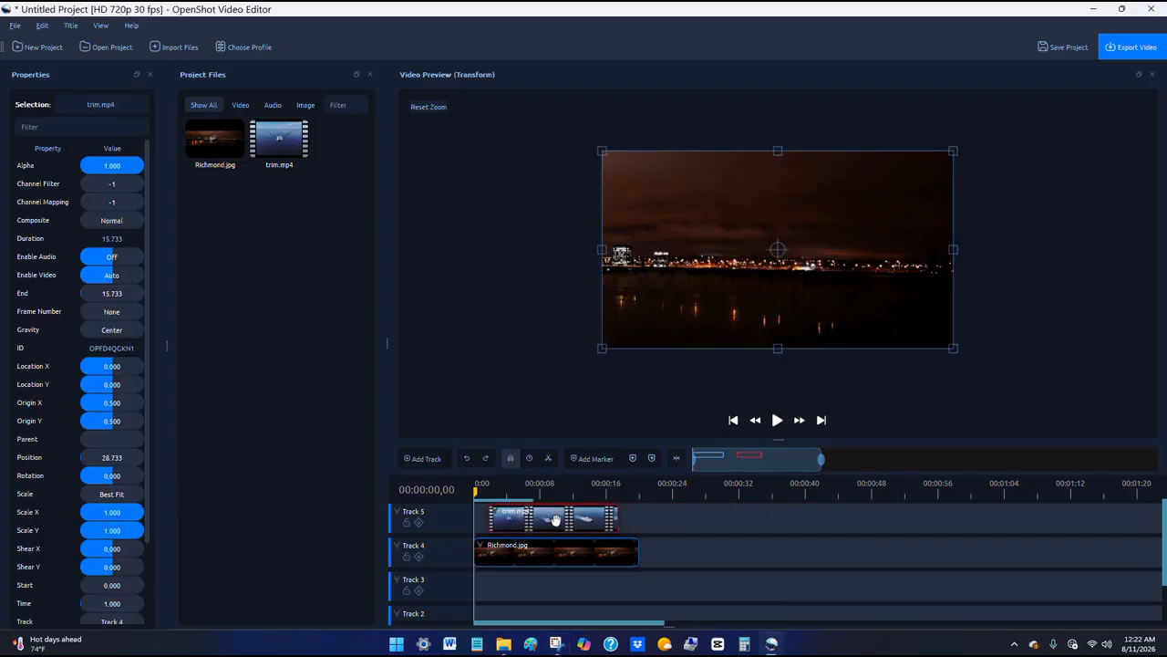
drag(480, 488, 467, 517)
click(632, 457)
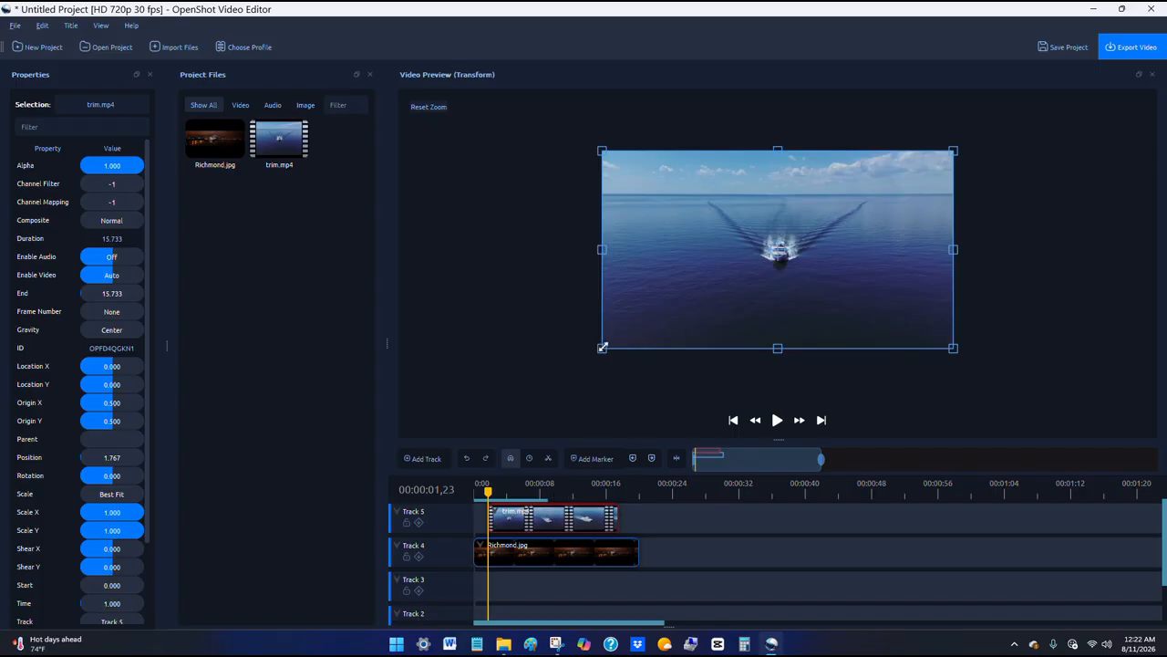
- Shrink the trim.mp4 picture to a scale of about 0.360 and place it at about Location X -0.295, Location Y 0.280
drag(602, 347, 715, 275)
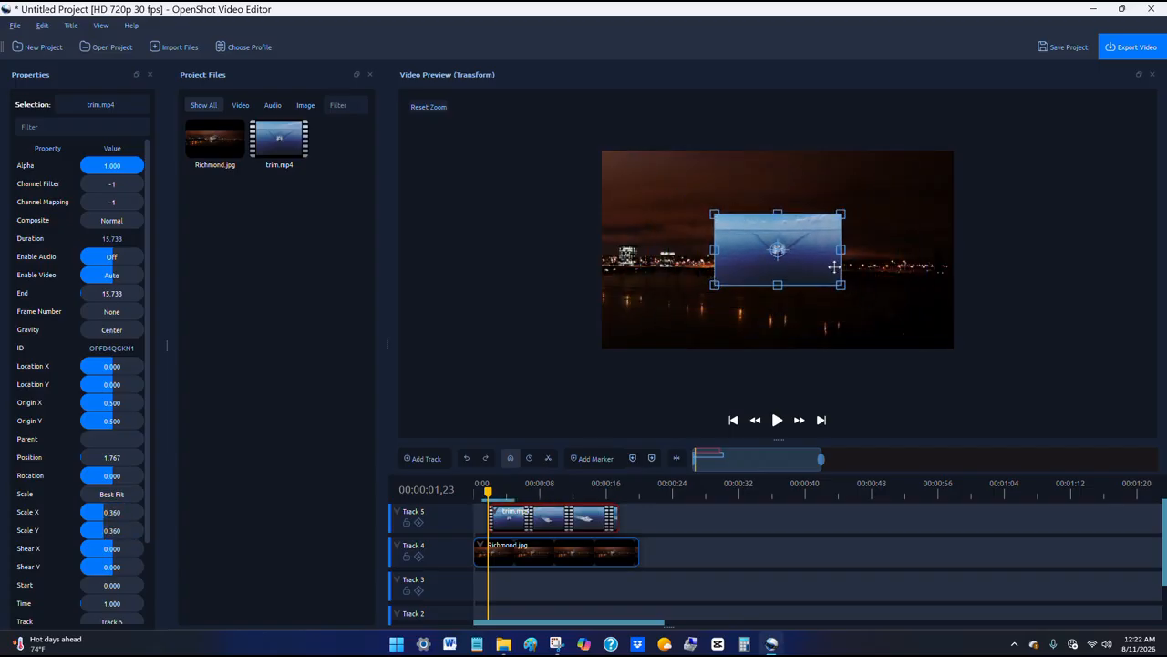
drag(824, 263, 720, 322)
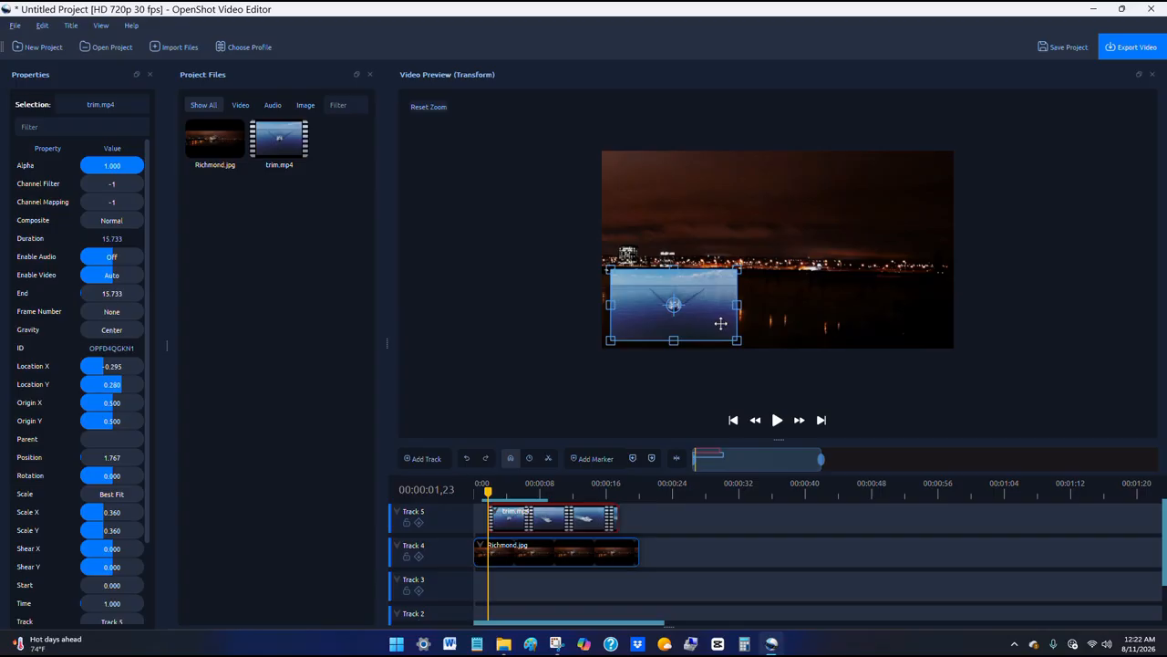
click(711, 431)
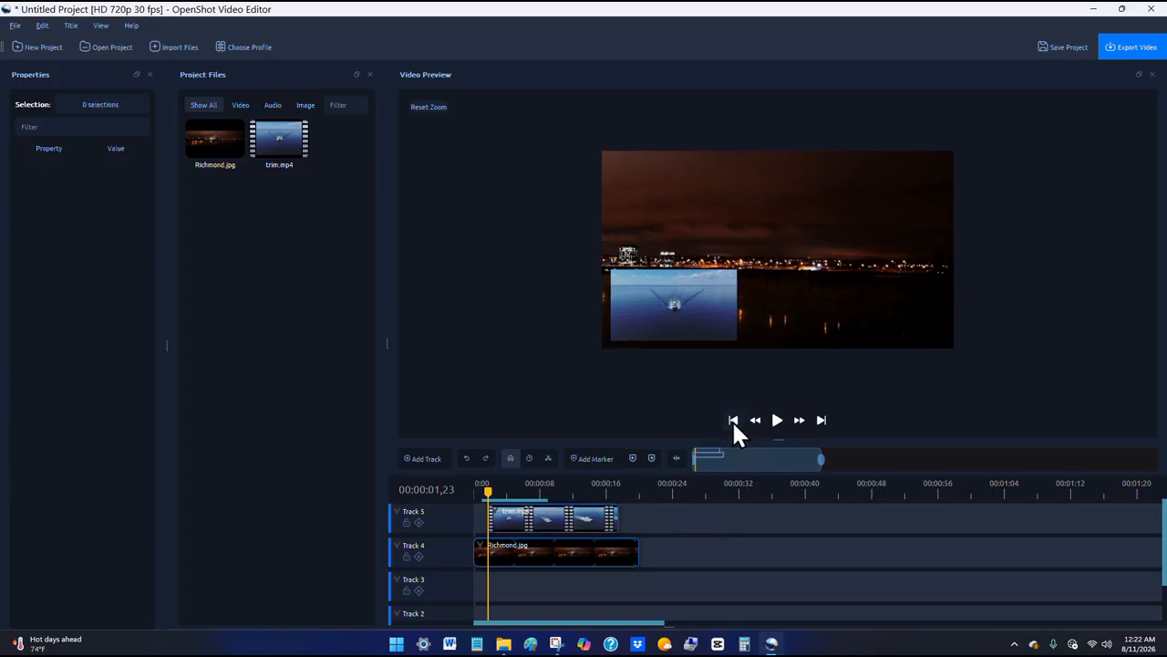
- Apply the Fade In and Out (Fast) effect to the entire trim.mp4 clip on Track 5
click(534, 517)
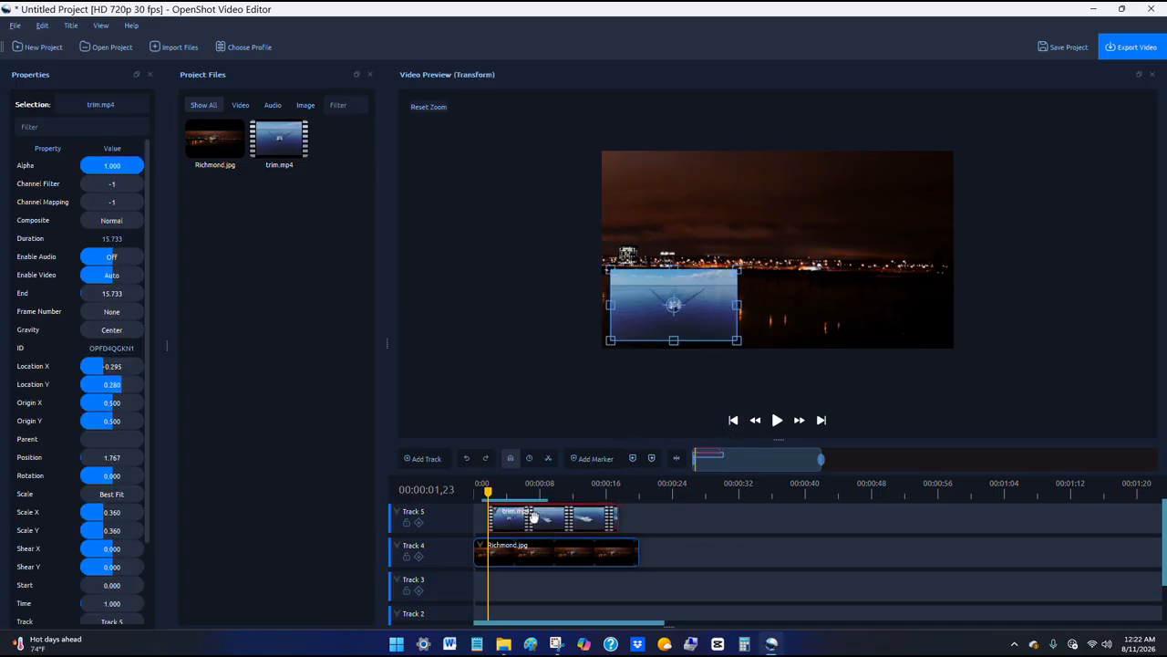
right_click(534, 518)
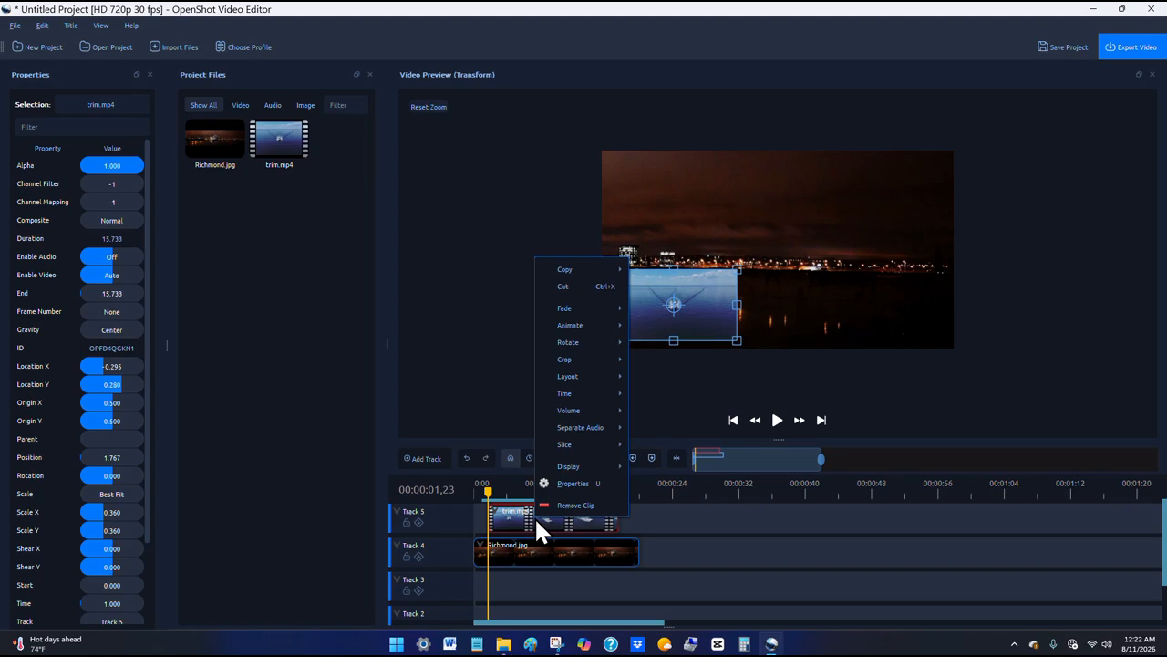
mouse_move(592, 313)
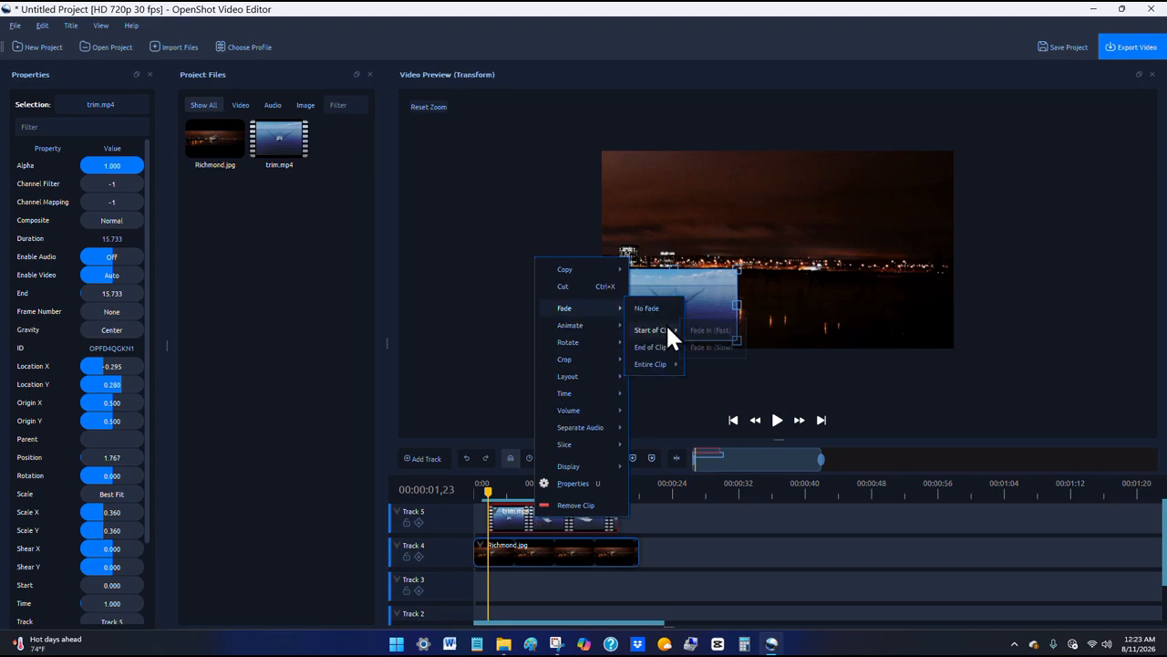
mouse_move(664, 360)
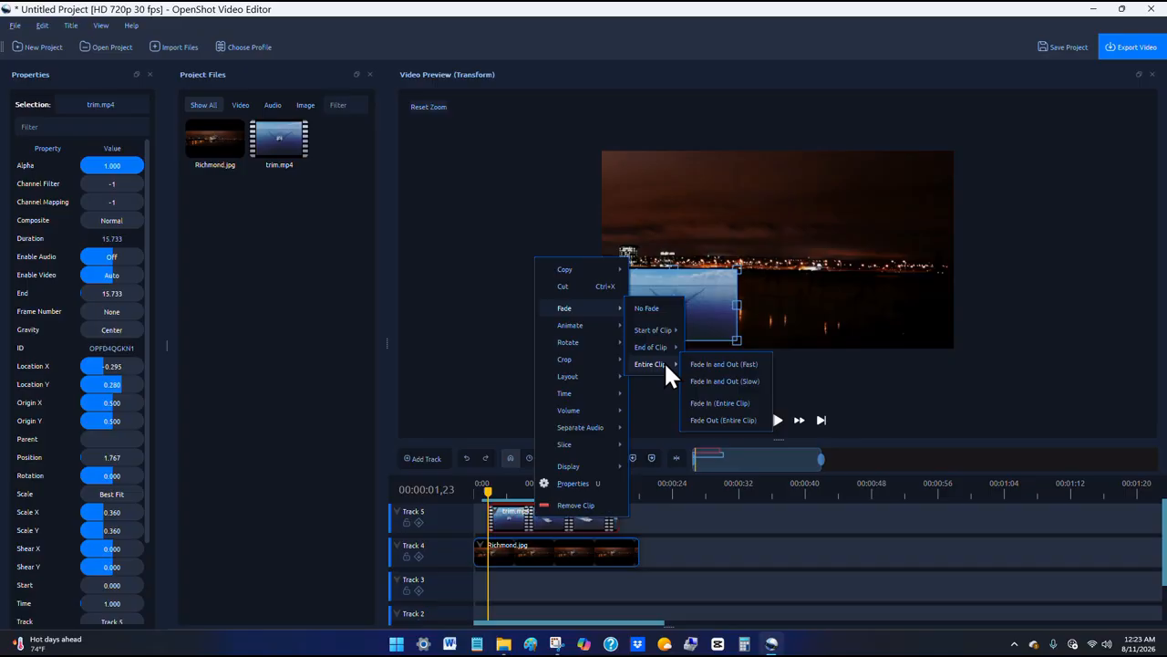
click(729, 363)
- Enlarge the video preview and play the project from the beginning to check the picture-in-picture over the panorama
click(733, 420)
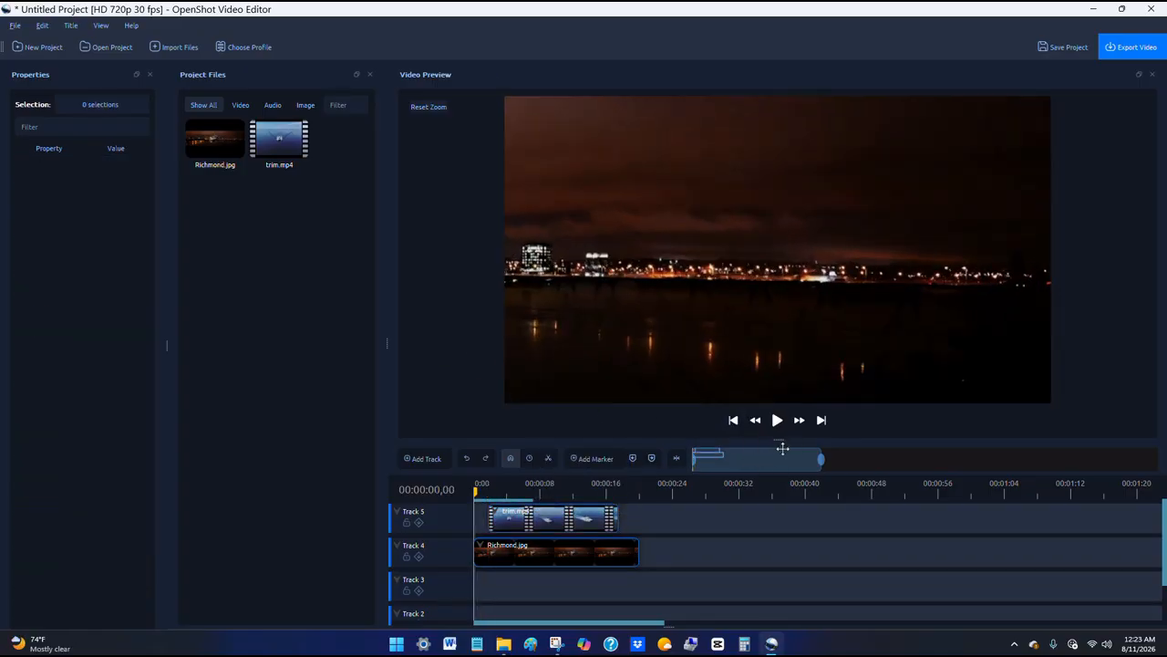
drag(779, 440, 774, 492)
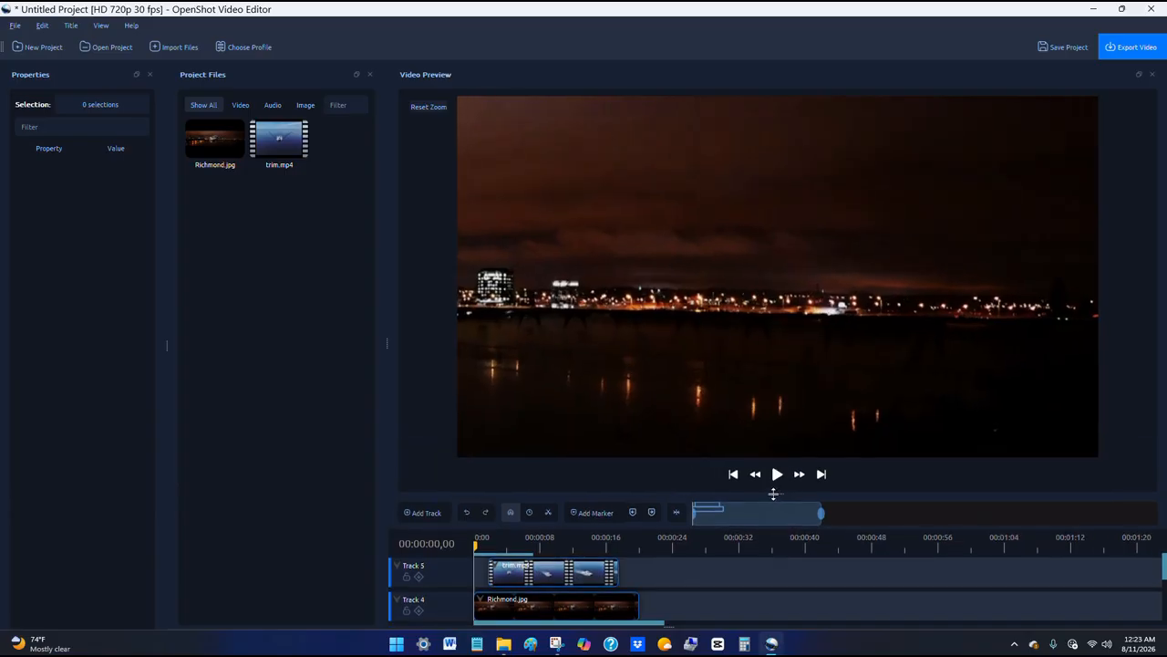
click(778, 472)
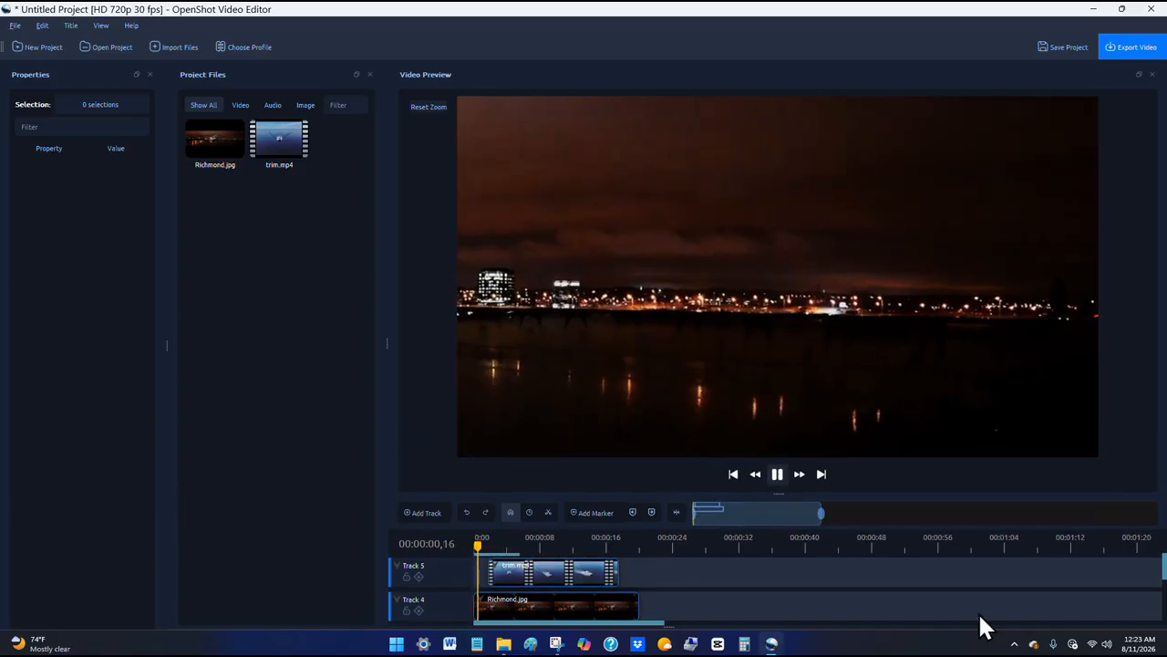